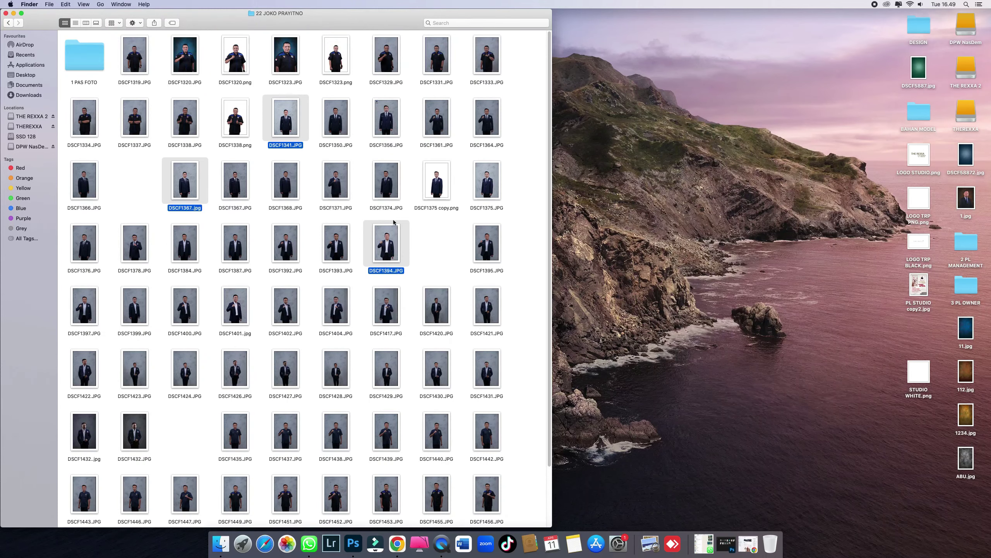
Step: Open the selected photos DSCF1341, DSCF1367 and DSCF1394 from Finder in Adobe Photoshop 2020
{"action": "right_click", "coordinate": [386, 240]}
{"action": "mouse_move", "coordinate": [449, 259]}
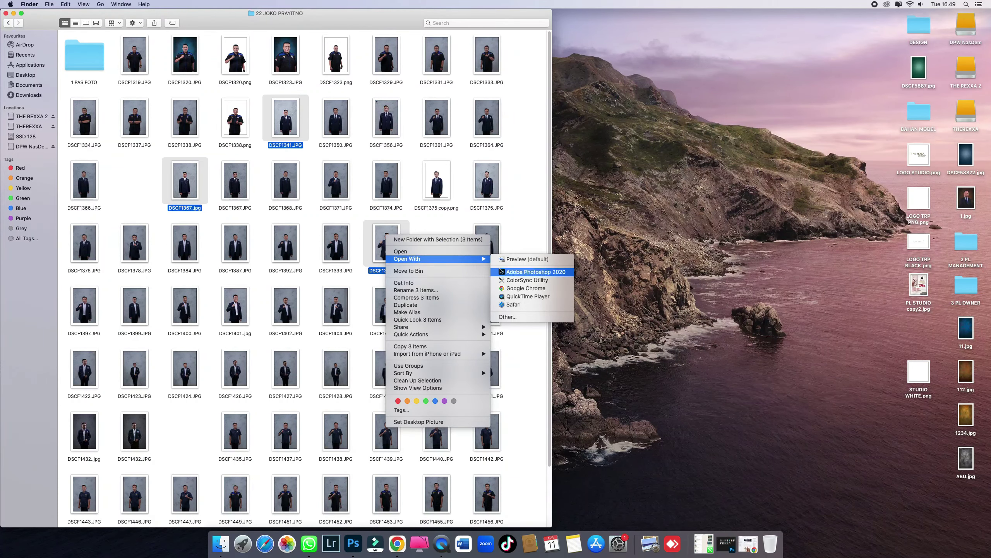
{"action": "left_click", "coordinate": [501, 272]}
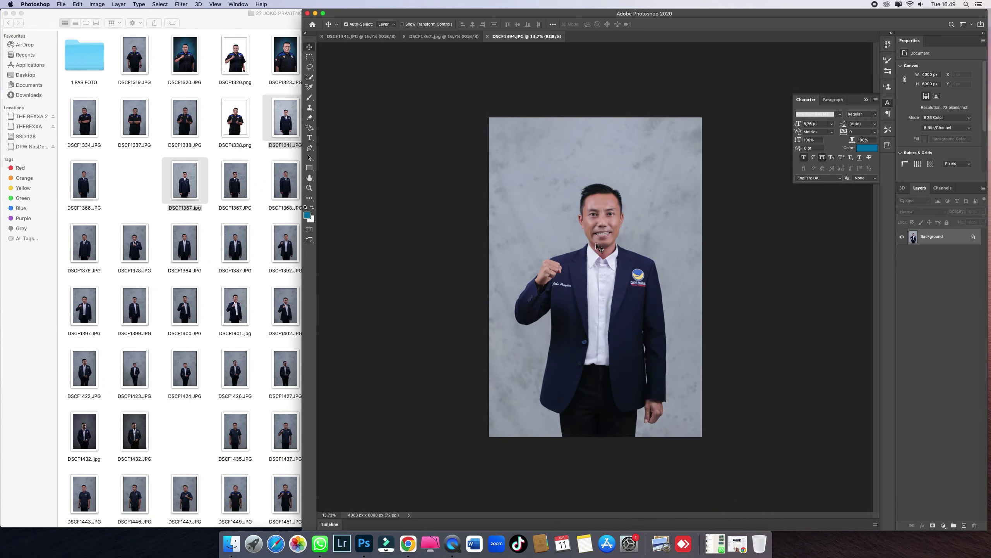
Step: Zoom around the face in DSCF1394 and drag the Photoshop window's left edge leftward over Finder
{"action": "scroll", "coordinate": [608, 177], "scroll_direction": "up", "scroll_amount": 3}
{"action": "scroll", "coordinate": [608, 178], "scroll_direction": "up", "scroll_amount": 2}
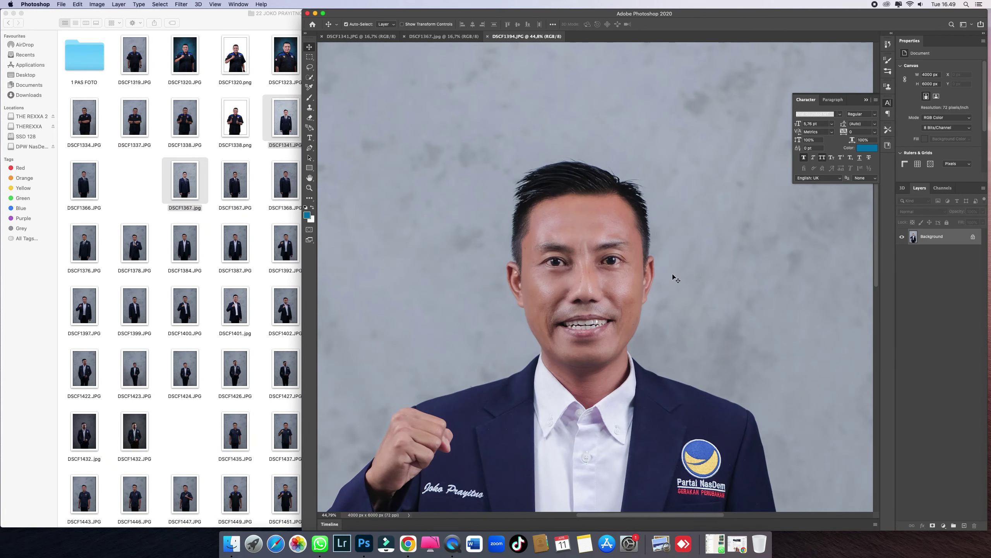
{"action": "scroll", "coordinate": [423, 139], "scroll_direction": "down", "scroll_amount": 2}
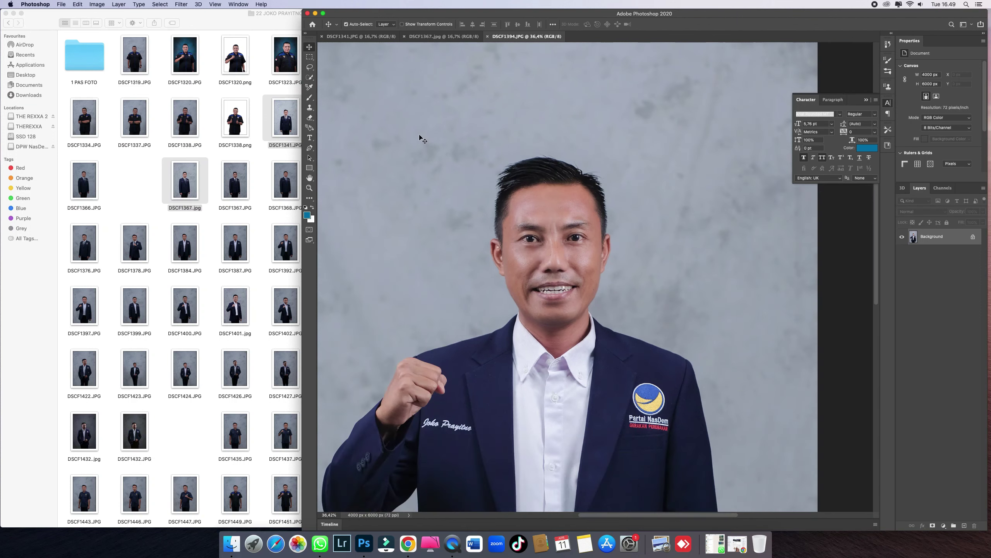
{"action": "left_click", "coordinate": [251, 32]}
{"action": "left_click", "coordinate": [601, 122]}
{"action": "scroll", "coordinate": [499, 140], "scroll_direction": "down", "scroll_amount": 2}
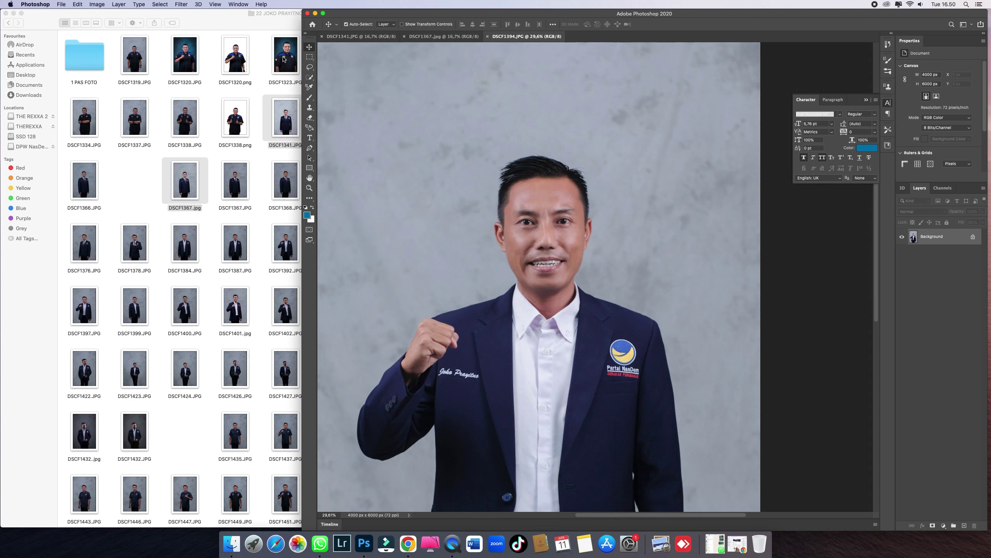
{"action": "left_click_drag", "start_coordinate": [302, 67], "coordinate": [217, 72]}
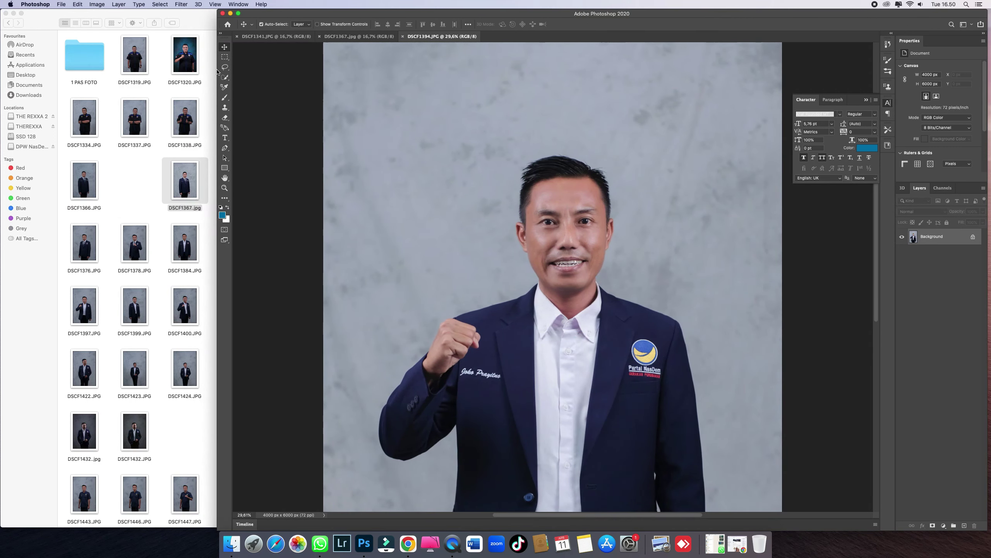
Step: Automatically select the man in DSCF1394 with Select > Subject
{"action": "left_click", "coordinate": [156, 4]}
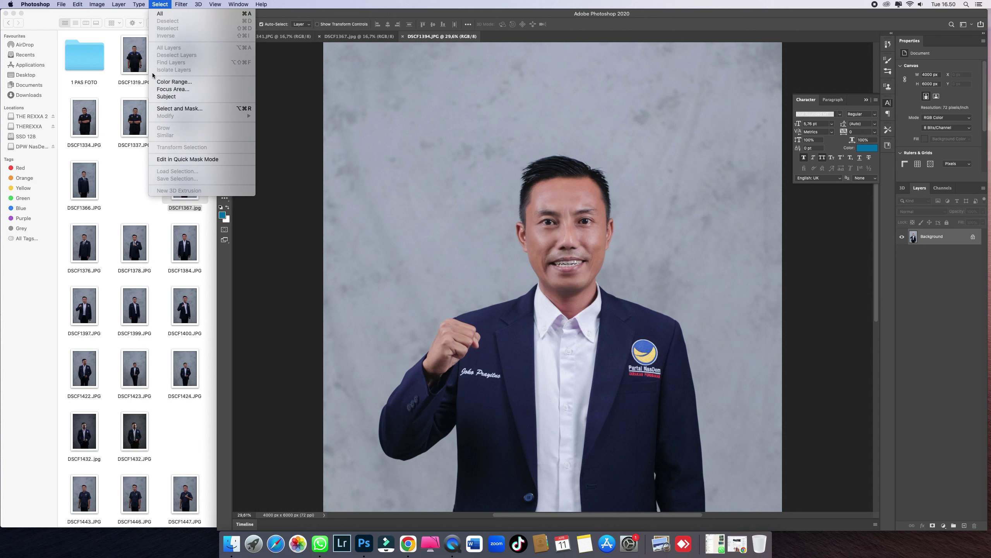
{"action": "left_click", "coordinate": [169, 96]}
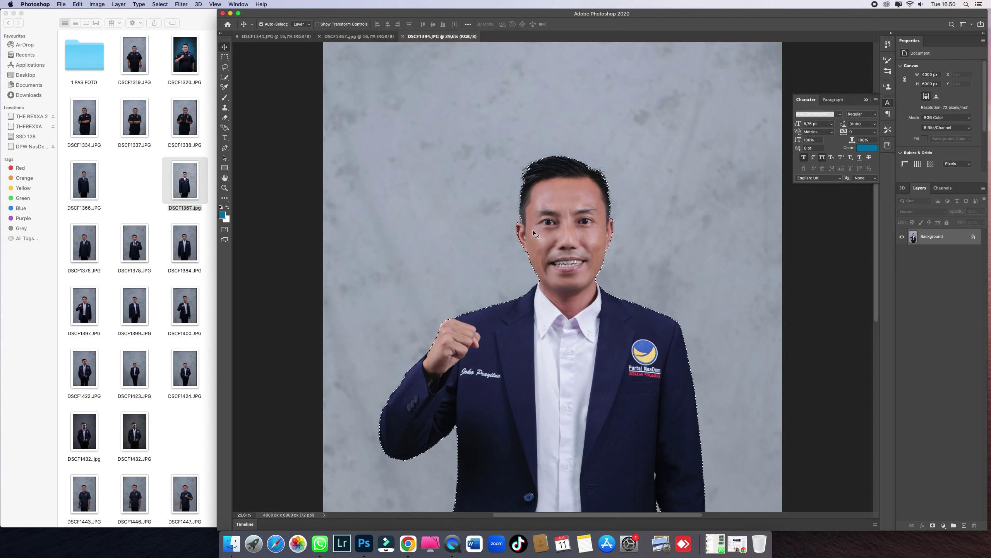
{"action": "scroll", "coordinate": [527, 227], "scroll_direction": "up", "scroll_amount": 6}
Step: Use the Quick Selection tool to extend the selection around the whole earlobe
{"action": "left_click", "coordinate": [226, 77]}
{"action": "scroll", "coordinate": [546, 211], "scroll_direction": "up", "scroll_amount": 2}
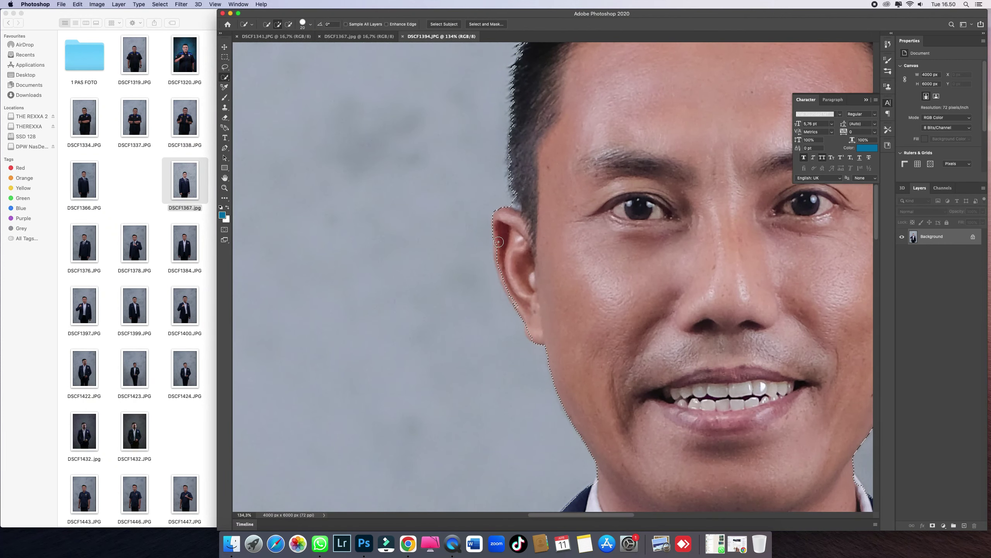
{"action": "left_click_drag", "start_coordinate": [515, 292], "coordinate": [544, 337]}
{"action": "scroll", "coordinate": [544, 335], "scroll_direction": "down", "scroll_amount": 2}
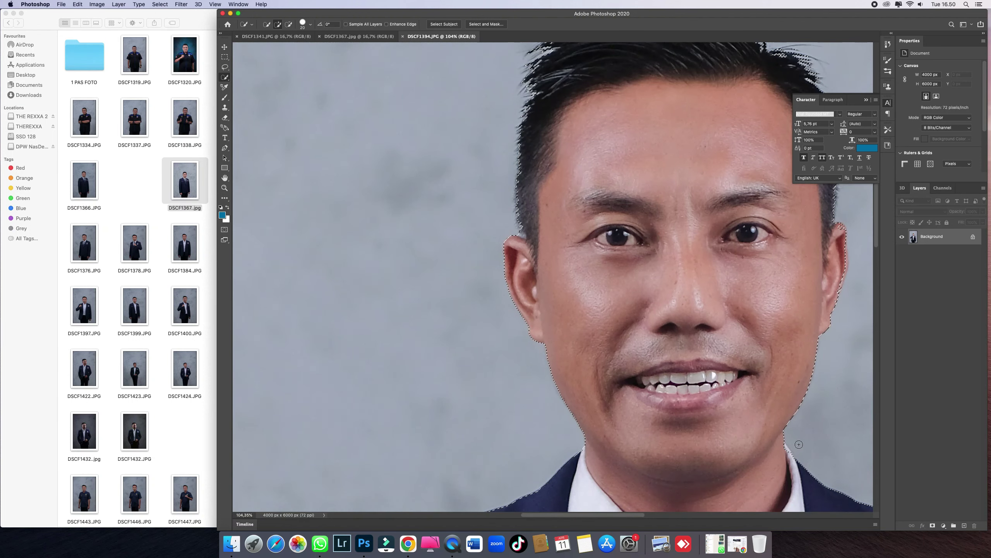
{"action": "key", "text": "super+d"}
{"action": "left_click_drag", "start_coordinate": [773, 333], "coordinate": [650, 377]}
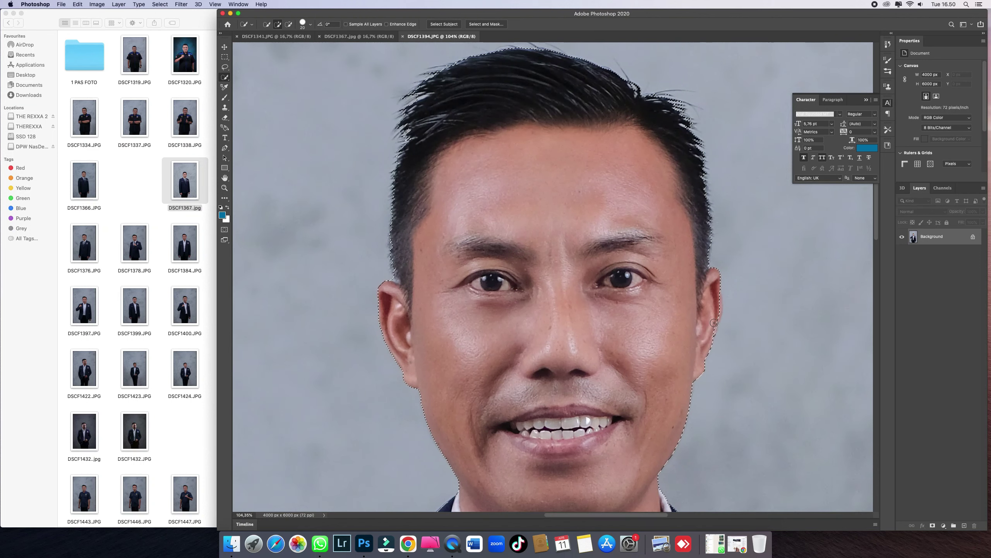
{"action": "scroll", "coordinate": [714, 295], "scroll_direction": "up", "scroll_amount": 2}
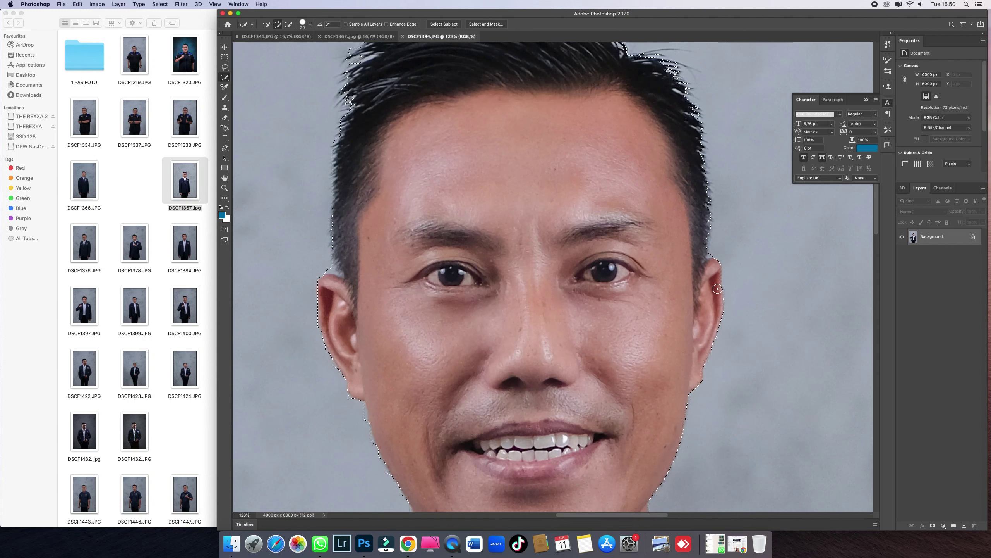
{"action": "scroll", "coordinate": [700, 263], "scroll_direction": "down", "scroll_amount": 1}
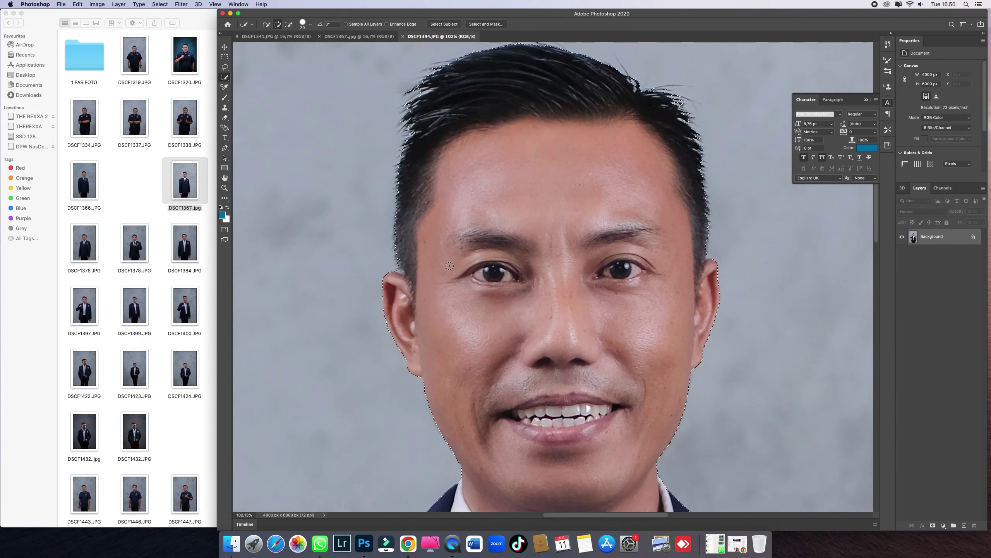
{"action": "scroll", "coordinate": [575, 220], "scroll_direction": "down", "scroll_amount": 4}
Step: Extend the selection over the top of the raised fist, then review the jacket edges
{"action": "left_click_drag", "start_coordinate": [566, 344], "coordinate": [608, 108]}
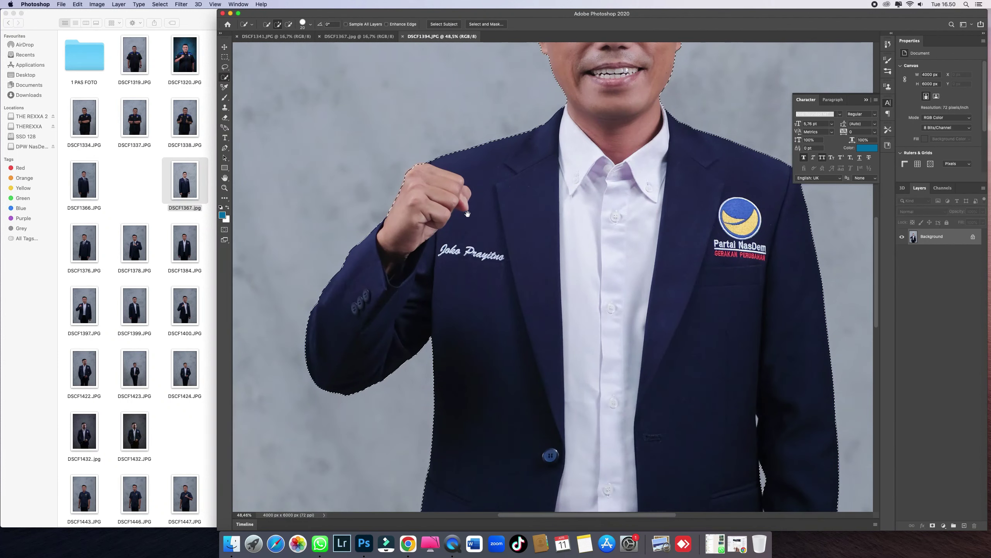
{"action": "scroll", "coordinate": [401, 174], "scroll_direction": "up", "scroll_amount": 8}
{"action": "mouse_move", "coordinate": [502, 151]}
{"action": "left_mouse_down"}
{"action": "mouse_move", "coordinate": [457, 157]}
{"action": "mouse_move", "coordinate": [433, 178]}
{"action": "mouse_move", "coordinate": [414, 248]}
{"action": "left_mouse_up"}
{"action": "scroll", "coordinate": [417, 254], "scroll_direction": "down", "scroll_amount": 2}
{"action": "scroll", "coordinate": [420, 256], "scroll_direction": "down", "scroll_amount": 6}
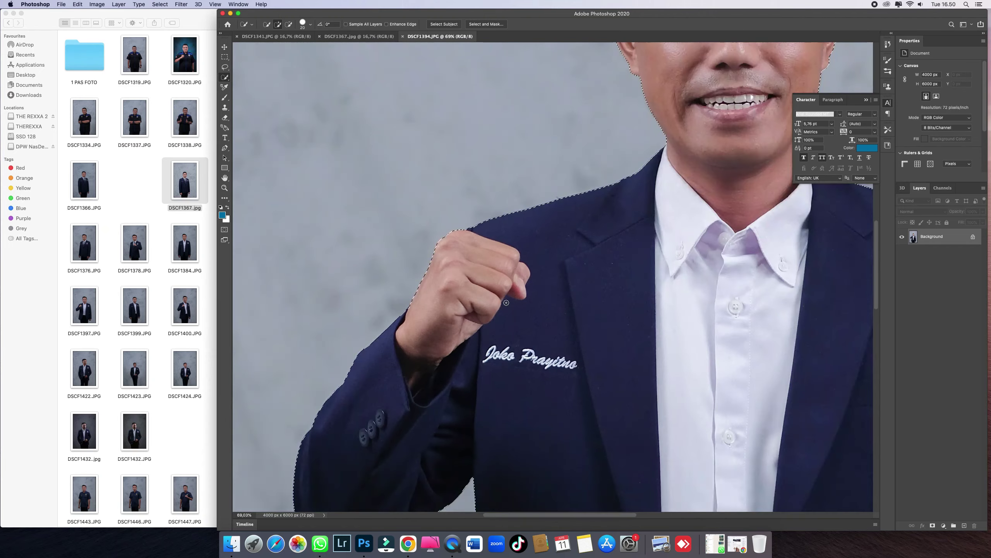
{"action": "scroll", "coordinate": [617, 357], "scroll_direction": "down", "scroll_amount": 2}
{"action": "scroll", "coordinate": [632, 336], "scroll_direction": "right", "scroll_amount": 6}
{"action": "scroll", "coordinate": [632, 335], "scroll_direction": "down", "scroll_amount": 4}
{"action": "scroll", "coordinate": [644, 316], "scroll_direction": "down", "scroll_amount": 2}
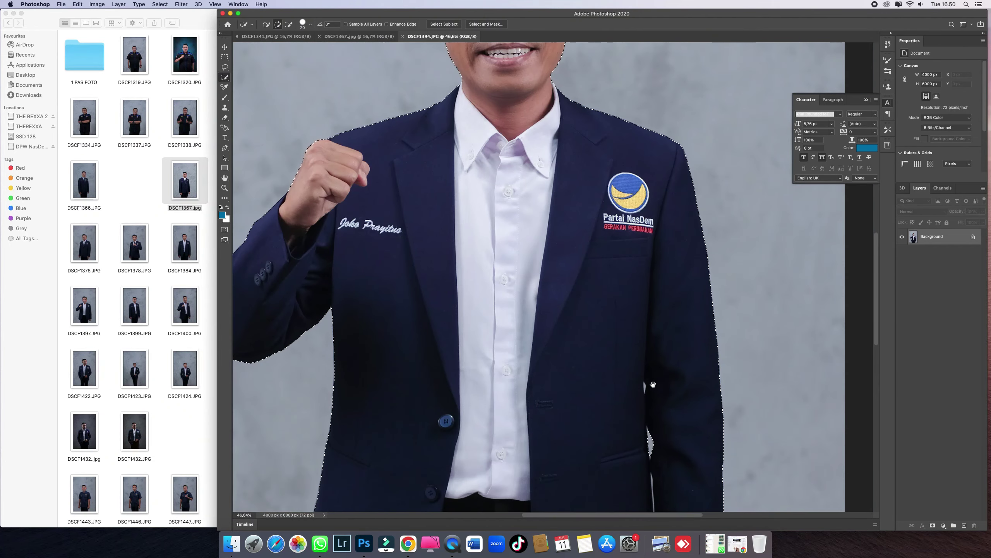
{"action": "scroll", "coordinate": [644, 316], "scroll_direction": "down", "scroll_amount": 5}
{"action": "scroll", "coordinate": [530, 168], "scroll_direction": "up", "scroll_amount": 2}
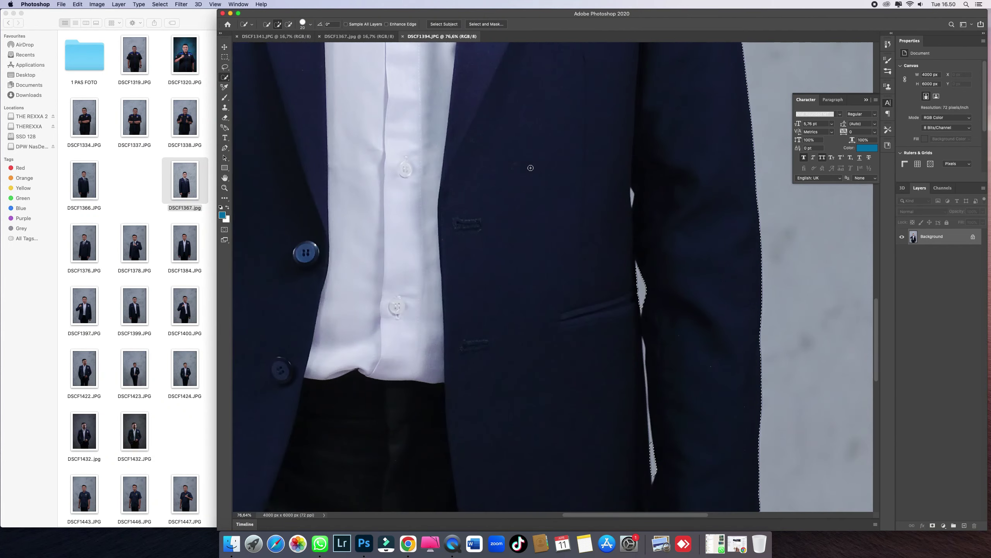
Step: With the colour-matching selection tool, exclude the grey strip between the arm and jacket
{"action": "left_click", "coordinate": [225, 78]}
{"action": "left_click", "coordinate": [254, 92]}
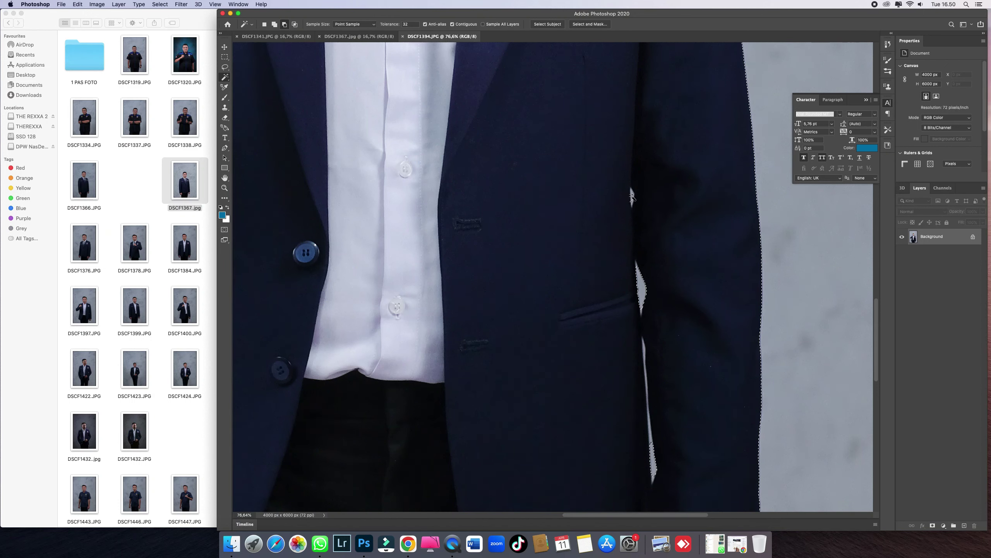
{"action": "scroll", "coordinate": [634, 205], "scroll_direction": "up", "scroll_amount": 2}
{"action": "scroll", "coordinate": [634, 204], "scroll_direction": "up", "scroll_amount": 1}
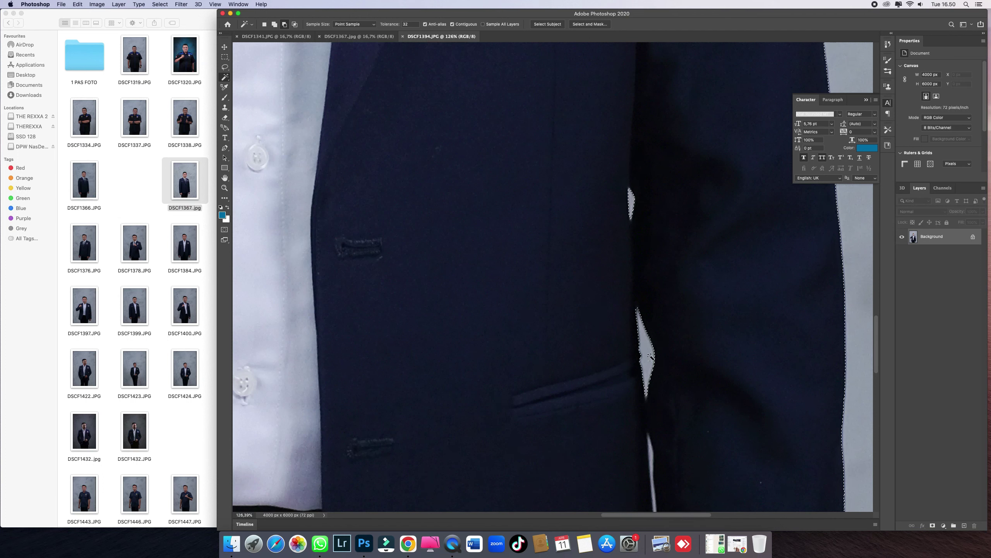
{"action": "scroll", "coordinate": [646, 339], "scroll_direction": "down", "scroll_amount": 3}
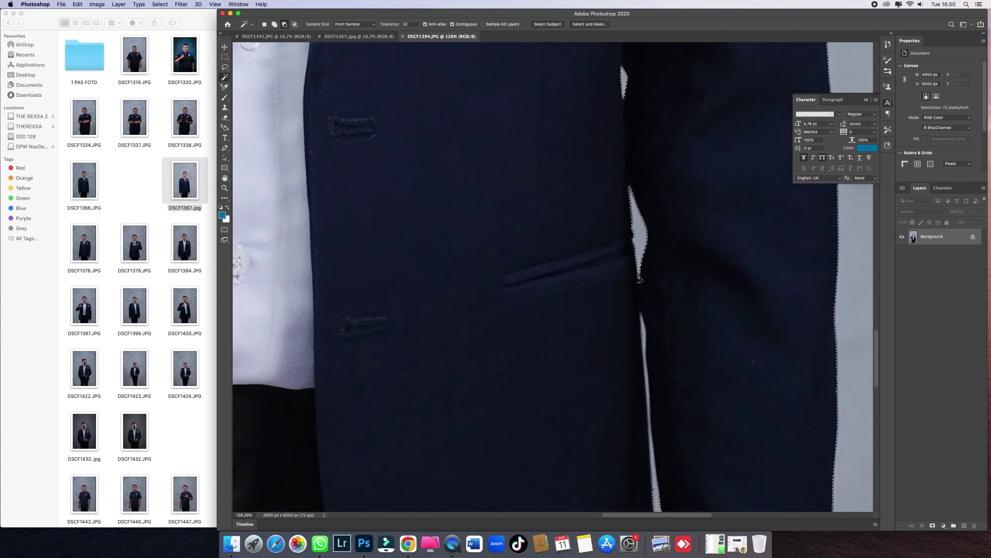
{"action": "left_click", "coordinate": [644, 291]}
{"action": "key", "text": "super+z"}
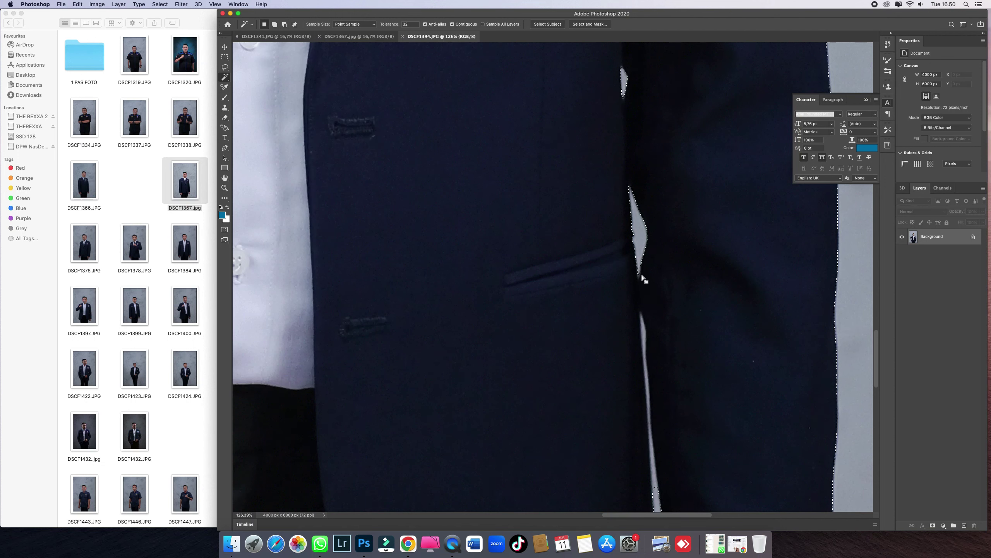
{"action": "scroll", "coordinate": [643, 287], "scroll_direction": "down", "scroll_amount": 2}
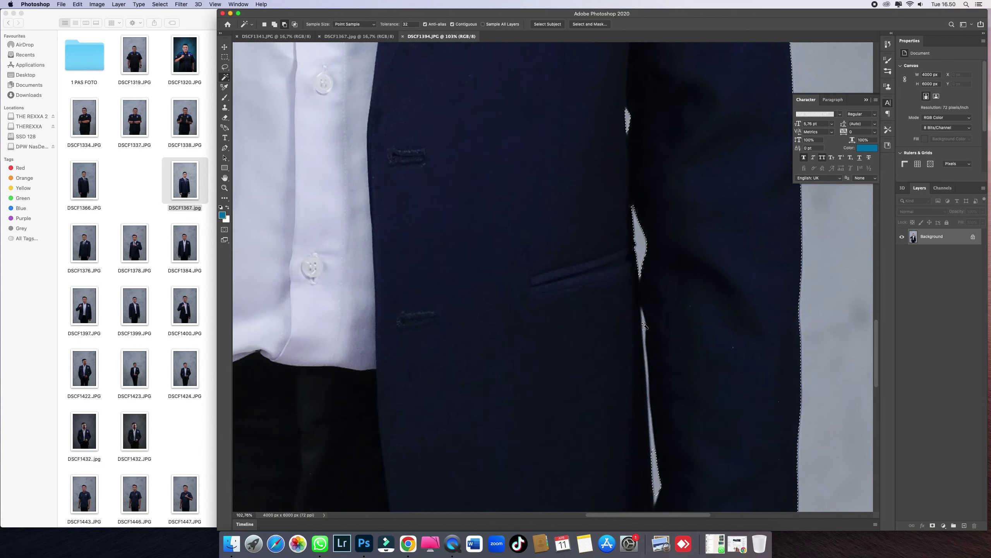
{"action": "scroll", "coordinate": [655, 332], "scroll_direction": "down", "scroll_amount": 3}
{"action": "scroll", "coordinate": [649, 242], "scroll_direction": "up", "scroll_amount": 1}
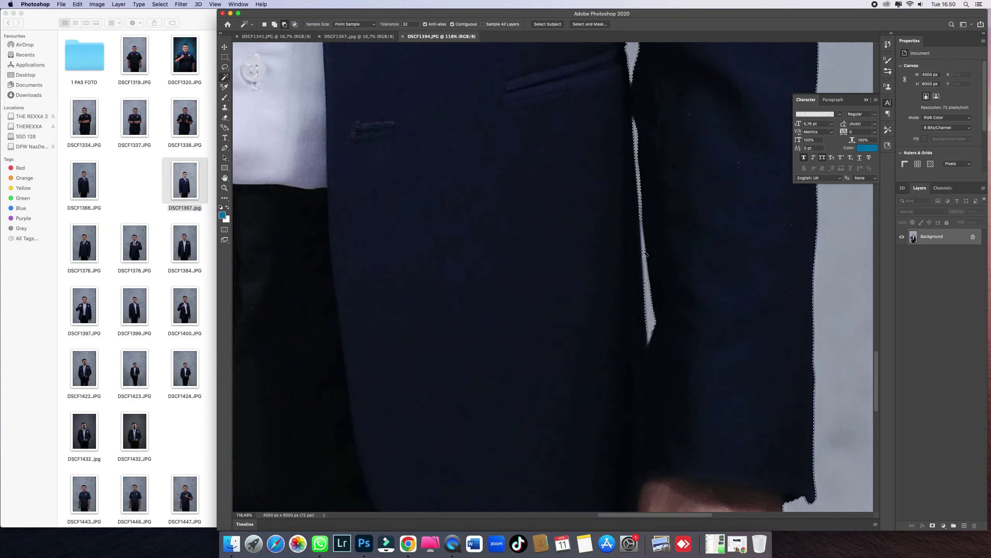
{"action": "left_click", "coordinate": [642, 228], "text": "shift"}
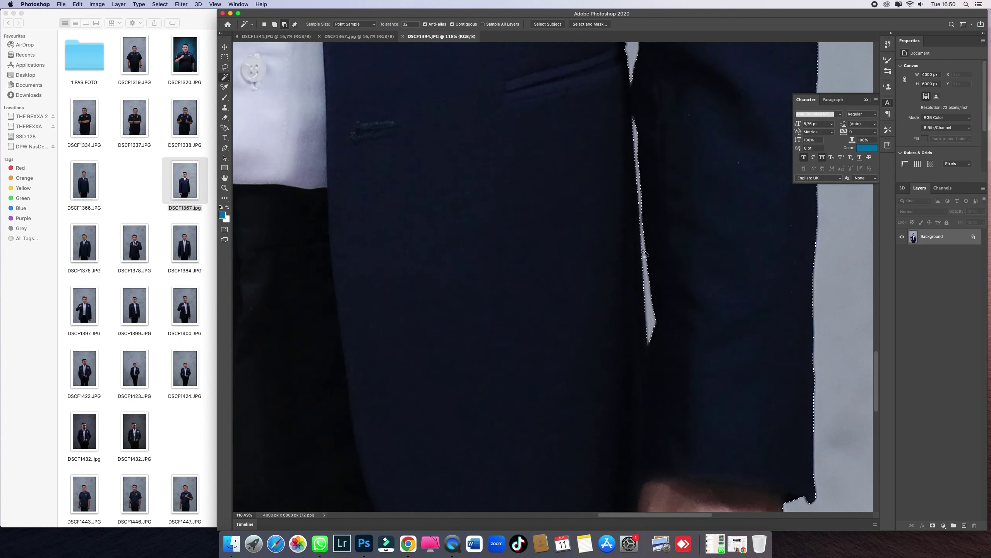
{"action": "scroll", "coordinate": [645, 250], "scroll_direction": "down", "scroll_amount": 8, "text": "alt"}
{"action": "scroll", "coordinate": [646, 279], "scroll_direction": "down", "scroll_amount": 1}
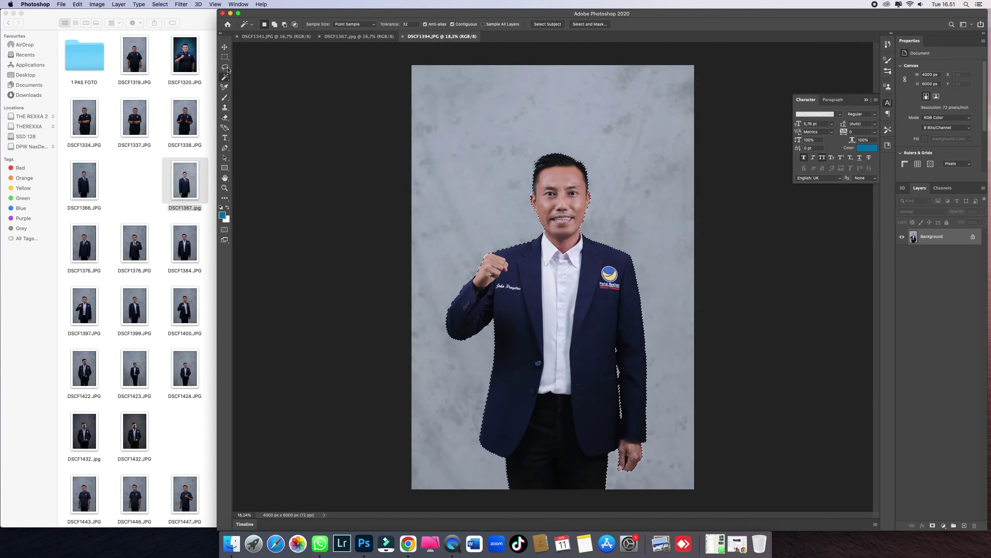
Step: Switch back to the Quick Selection tool and check the selection edges
{"action": "right_click", "coordinate": [225, 77]}
{"action": "left_click", "coordinate": [254, 84]}
{"action": "scroll", "coordinate": [568, 167], "scroll_direction": "up", "scroll_amount": 5, "text": "alt"}
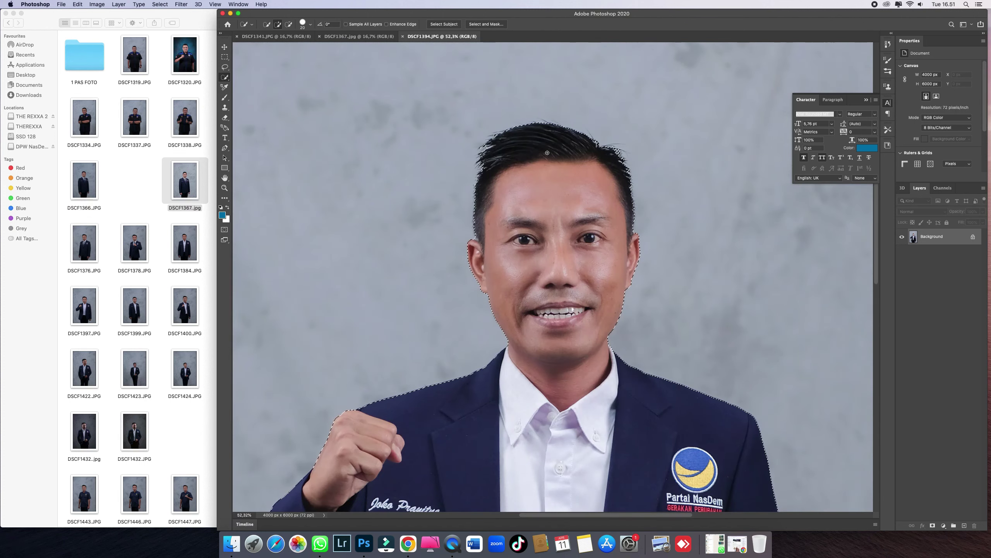
{"action": "scroll", "coordinate": [456, 244], "scroll_direction": "up", "scroll_amount": 4, "text": "alt"}
{"action": "scroll", "coordinate": [457, 245], "scroll_direction": "down", "scroll_amount": 5, "text": "alt"}
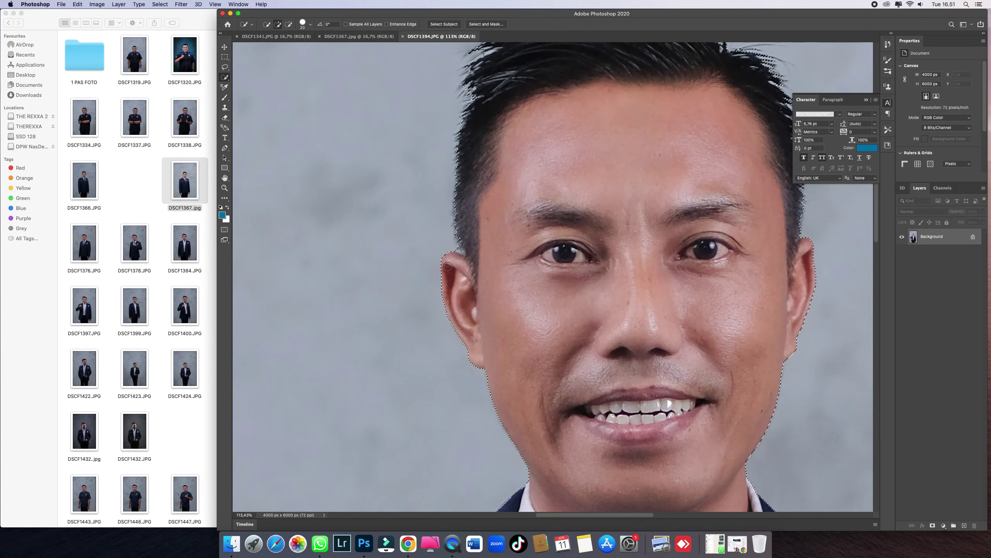
Step: Open Select and Mask with Decontaminate Colors, outputting to a new layer with layer mask
{"action": "left_click", "coordinate": [160, 3]}
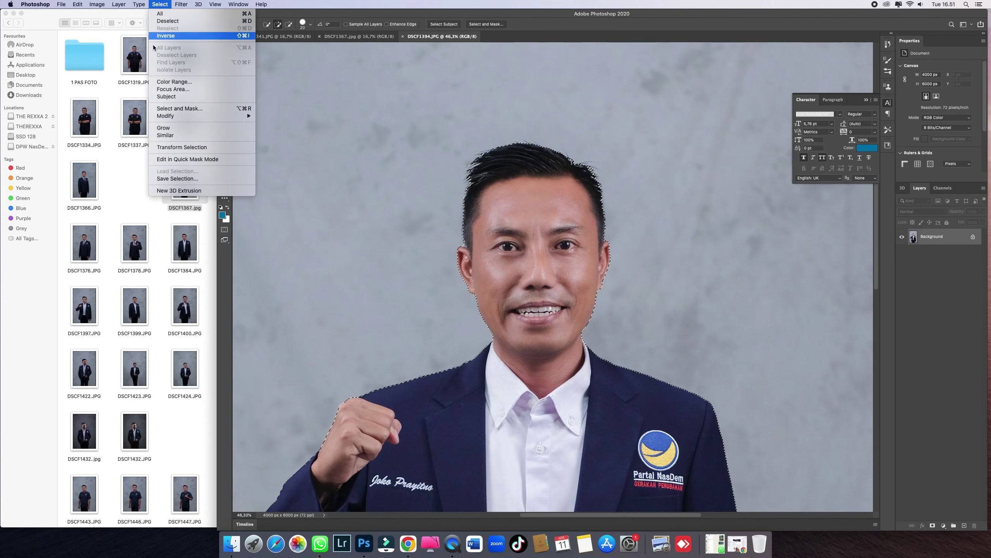
{"action": "left_click", "coordinate": [191, 107]}
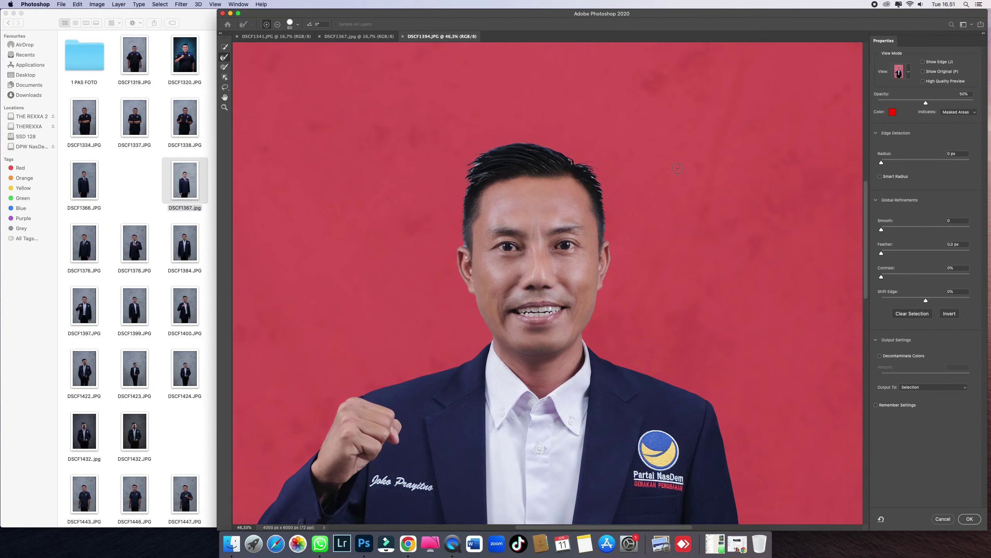
{"action": "left_click", "coordinate": [891, 356]}
{"action": "scroll", "coordinate": [458, 175], "scroll_direction": "up", "scroll_amount": 3}
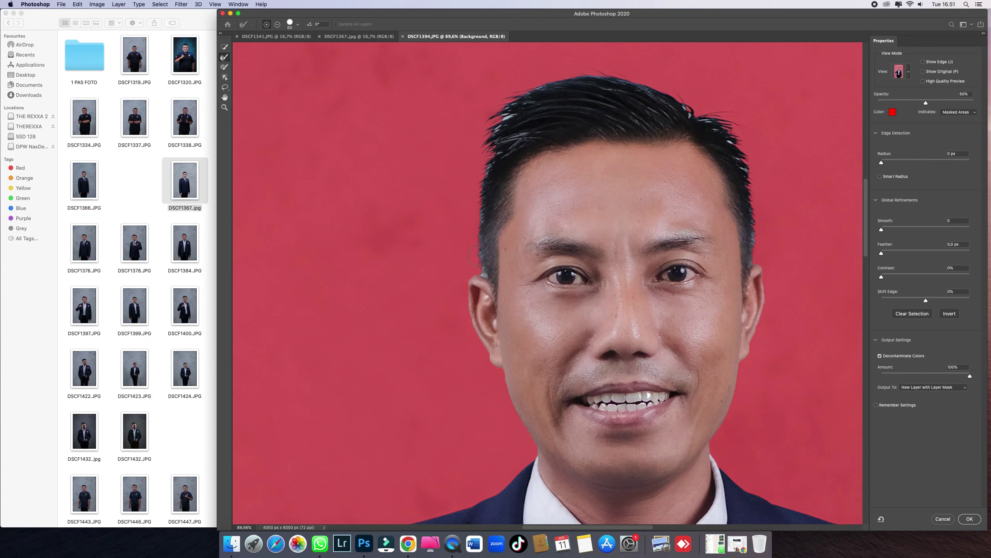
Step: Refine the mask edges above the ear, along the hairline and across the top of the hair
{"action": "left_click", "coordinate": [484, 275]}
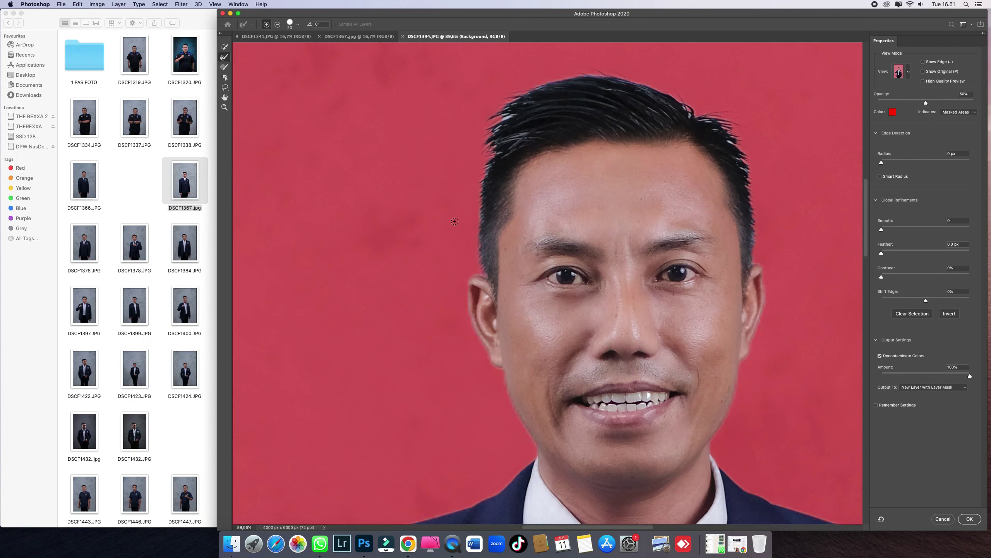
{"action": "left_click", "coordinate": [485, 165]}
{"action": "left_click_drag", "start_coordinate": [476, 213], "coordinate": [465, 235]}
{"action": "left_click_drag", "start_coordinate": [499, 112], "coordinate": [508, 113]}
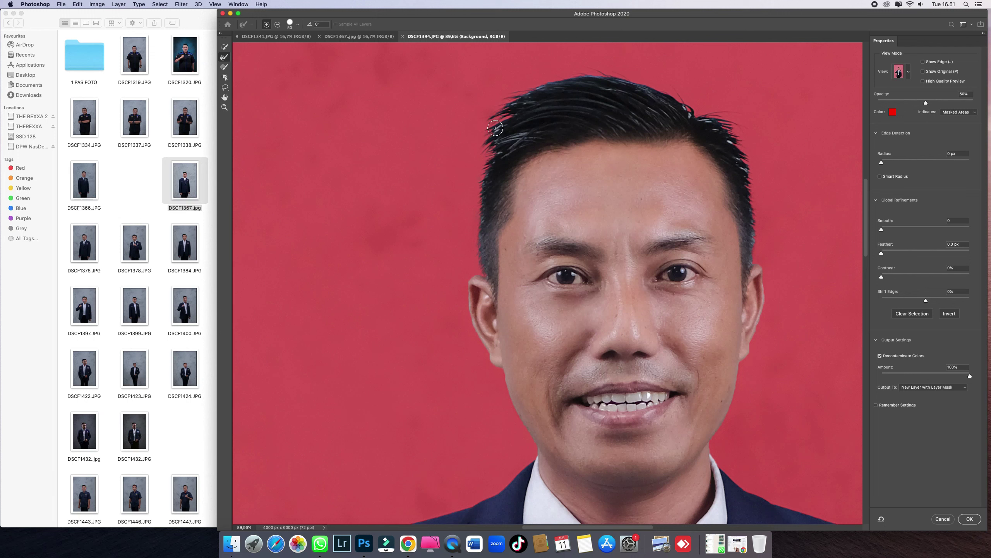
{"action": "key", "text": "bracketleft"}
{"action": "key", "text": "bracketleft"}
{"action": "key", "text": "bracketleft"}
{"action": "left_click_drag", "start_coordinate": [525, 88], "coordinate": [581, 72]}
{"action": "key", "text": "bracketleft"}
{"action": "left_click_drag", "start_coordinate": [753, 260], "coordinate": [752, 262]}
Step: Refine the left hair edge once more and apply the masked Background copy cutout
{"action": "scroll", "coordinate": [760, 273], "scroll_direction": "down", "scroll_amount": 4}
{"action": "scroll", "coordinate": [557, 205], "scroll_direction": "up", "scroll_amount": 2}
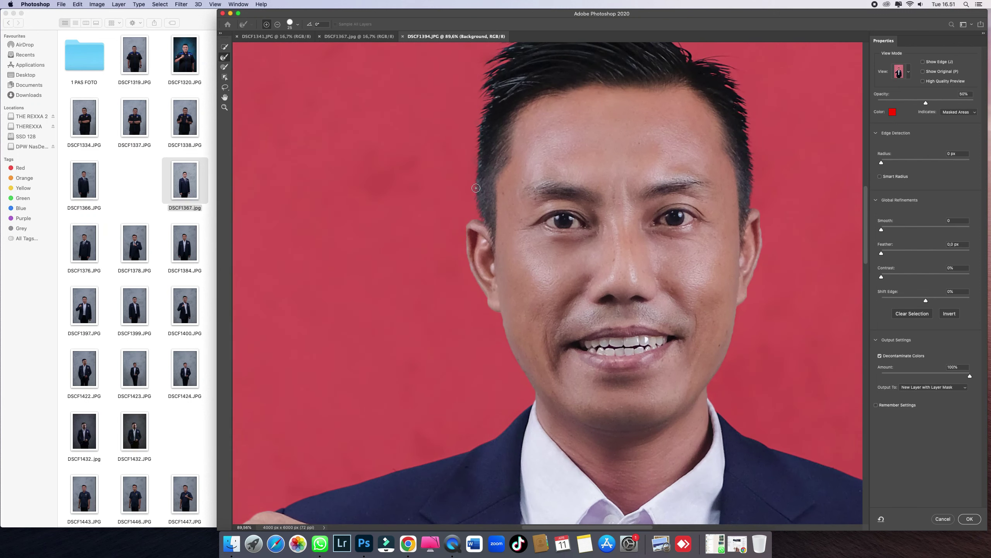
{"action": "left_click_drag", "start_coordinate": [479, 162], "coordinate": [467, 182]}
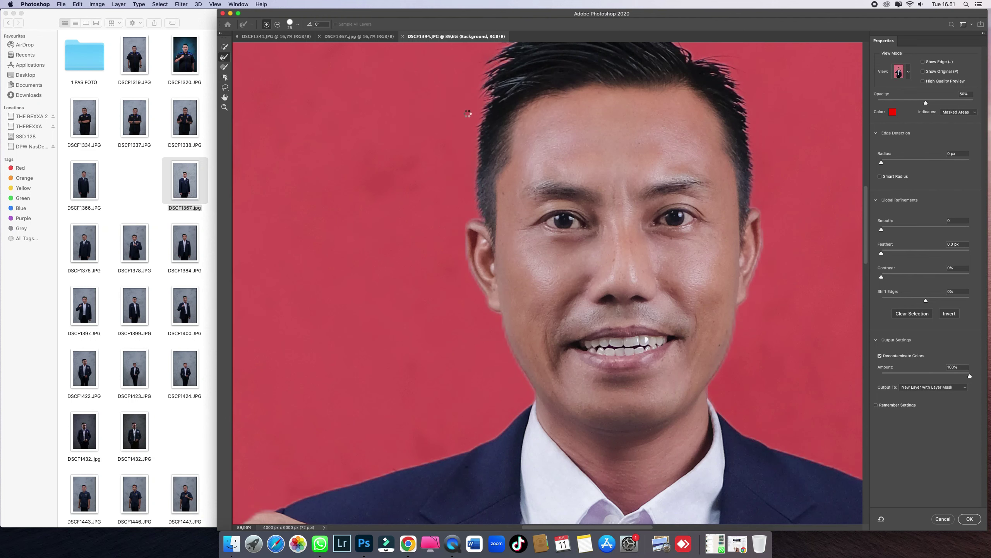
{"action": "scroll", "coordinate": [465, 114], "scroll_direction": "down", "scroll_amount": 10}
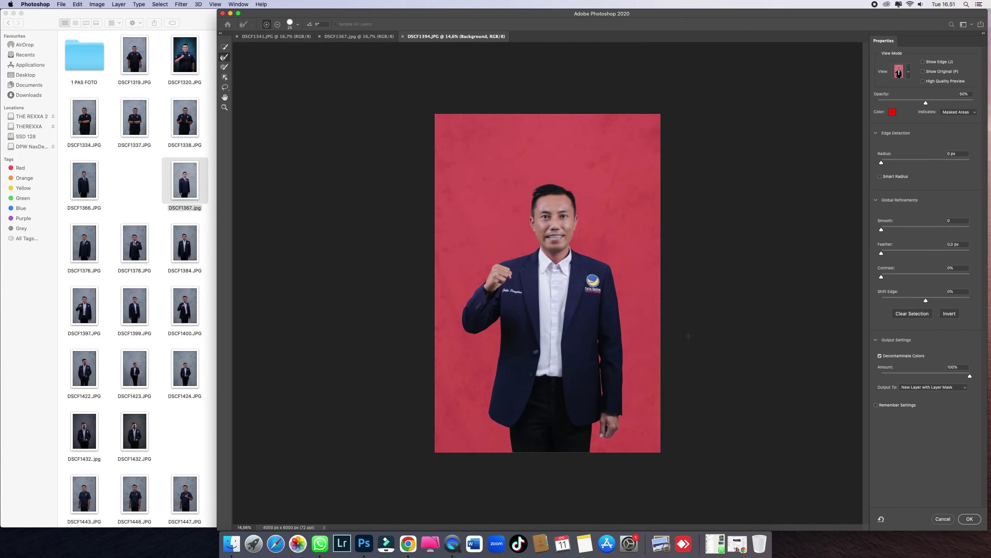
{"action": "scroll", "coordinate": [662, 354], "scroll_direction": "up", "scroll_amount": 3}
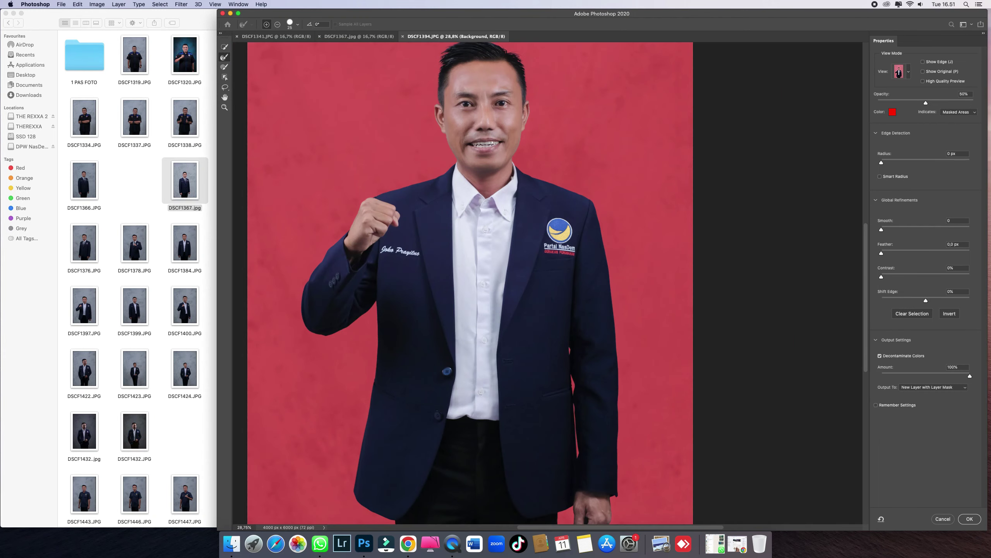
{"action": "scroll", "coordinate": [519, 178], "scroll_direction": "up", "scroll_amount": 4}
{"action": "scroll", "coordinate": [505, 283], "scroll_direction": "down", "scroll_amount": 2}
{"action": "scroll", "coordinate": [614, 197], "scroll_direction": "up", "scroll_amount": 1}
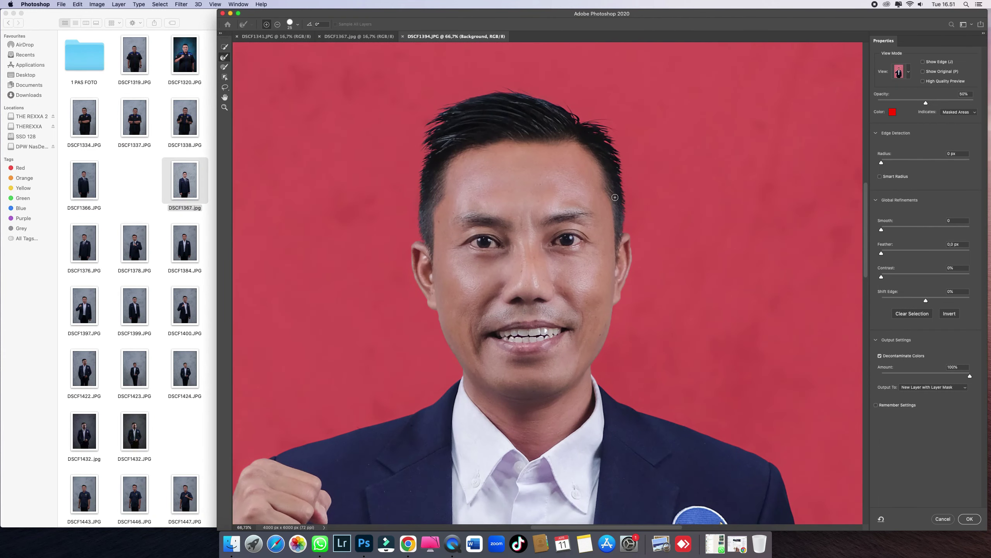
{"action": "scroll", "coordinate": [425, 205], "scroll_direction": "up", "scroll_amount": 2}
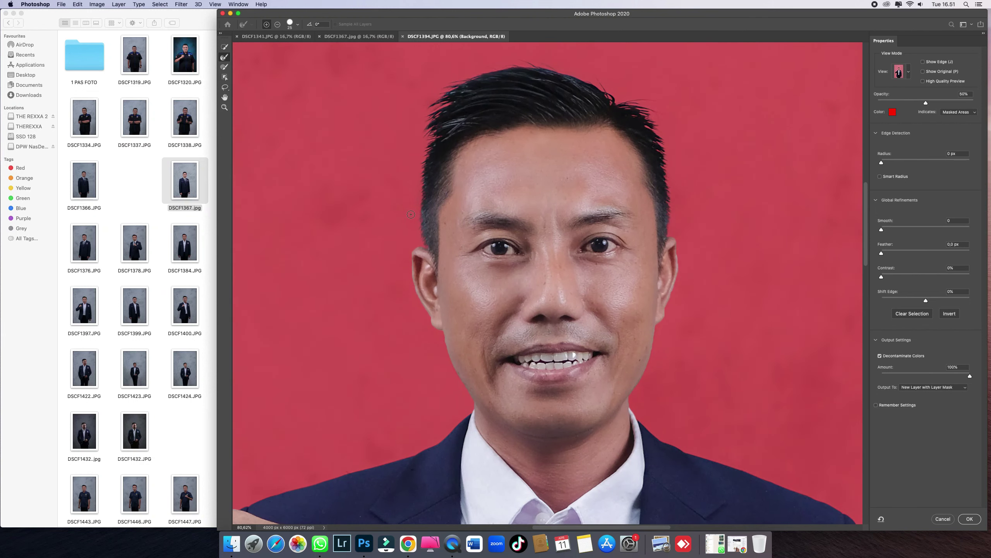
{"action": "scroll", "coordinate": [411, 214], "scroll_direction": "down", "scroll_amount": 5}
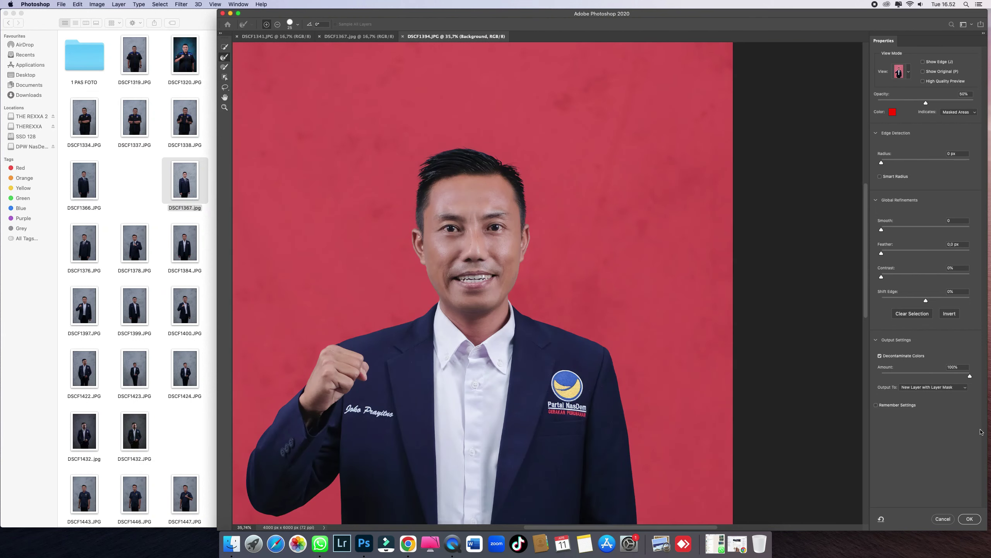
{"action": "left_click", "coordinate": [970, 518]}
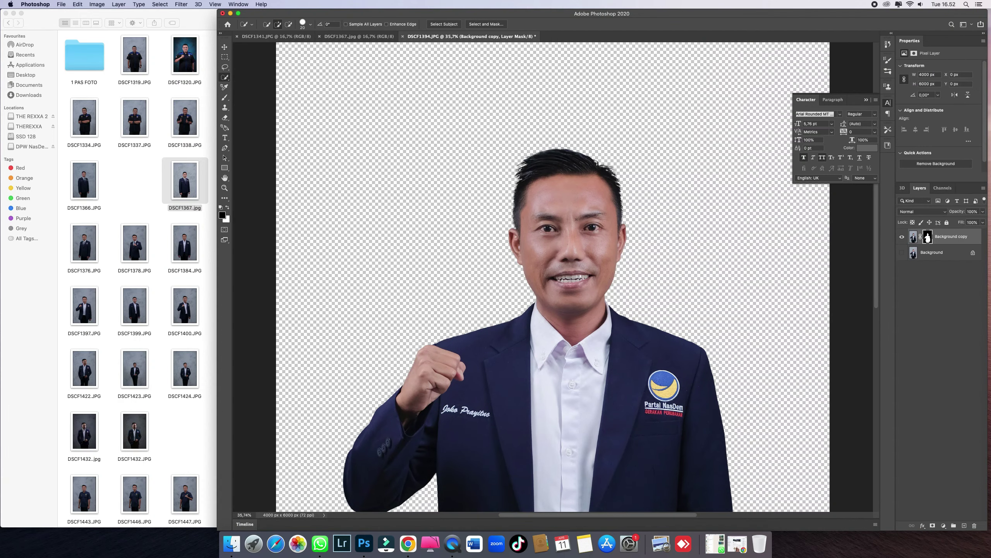
Step: Draw a canvas-sized dark blue (132b85) rectangle and move Rectangle 1 below Background copy
{"action": "scroll", "coordinate": [577, 220], "scroll_direction": "down", "scroll_amount": 1}
{"action": "left_click", "coordinate": [225, 168]}
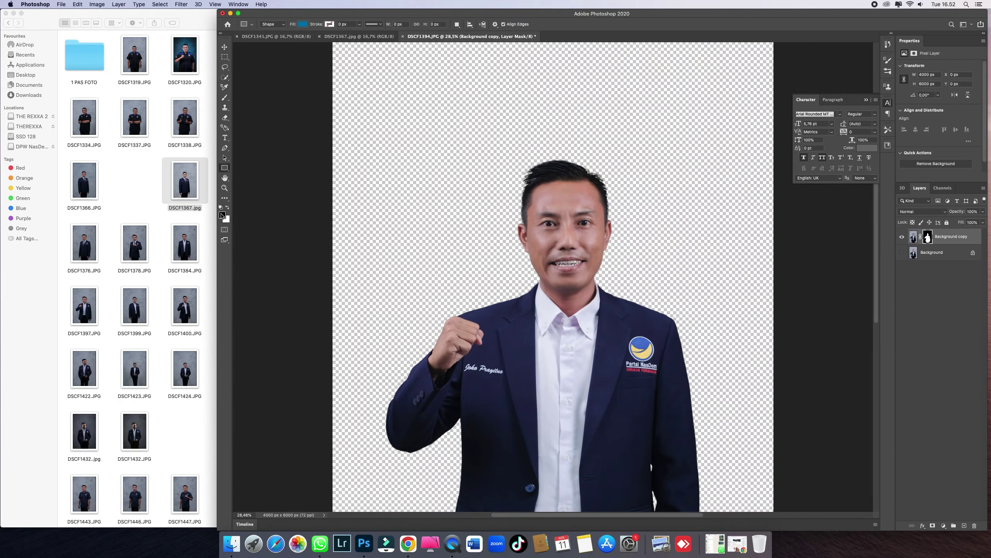
{"action": "left_click", "coordinate": [222, 214]}
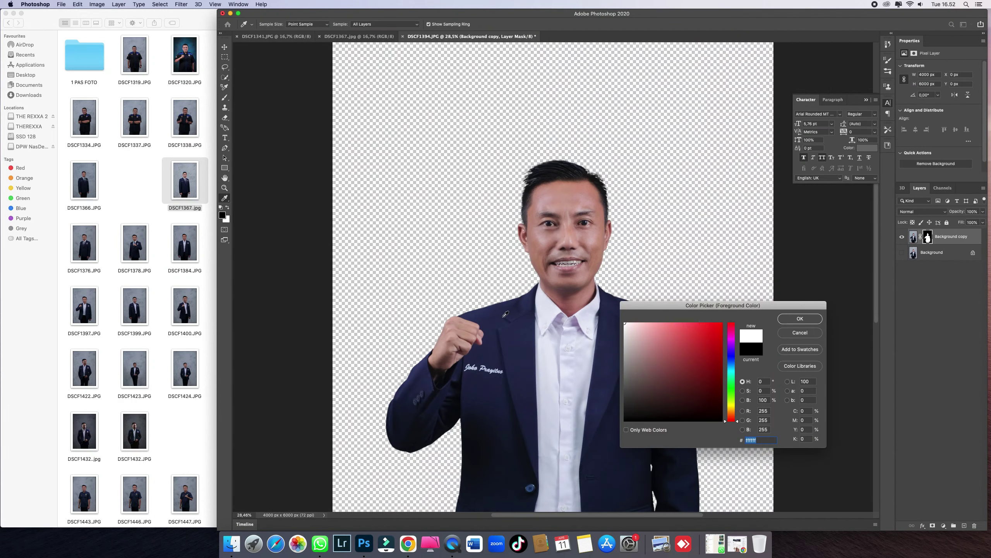
{"action": "left_click", "coordinate": [733, 358]}
{"action": "left_click_drag", "start_coordinate": [710, 367], "coordinate": [706, 371]}
{"action": "left_click", "coordinate": [794, 317]}
{"action": "scroll", "coordinate": [794, 316], "scroll_direction": "down", "scroll_amount": 5}
{"action": "left_click_drag", "start_coordinate": [426, 105], "coordinate": [701, 474]}
{"action": "left_click_drag", "start_coordinate": [946, 245], "coordinate": [946, 260]}
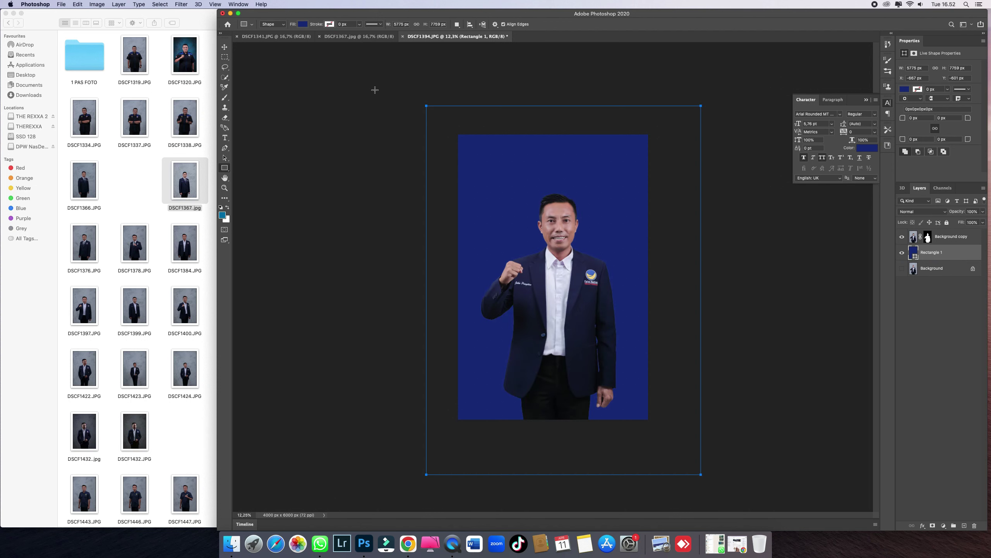
Step: Select the Eraser, target the Background copy layer, and zoom in on the jacket edge
{"action": "left_click", "coordinate": [226, 47]}
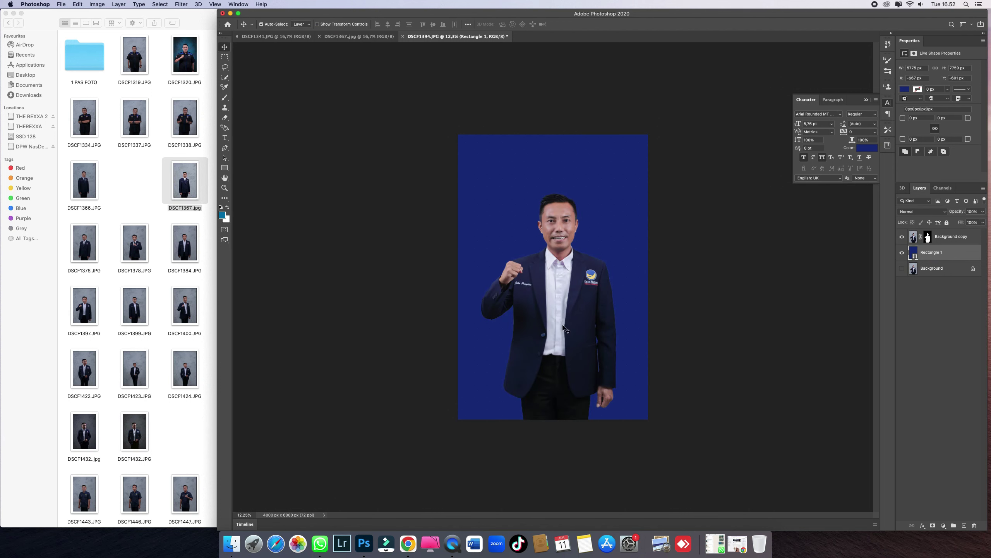
{"action": "scroll", "coordinate": [564, 327], "scroll_direction": "up", "scroll_amount": 5}
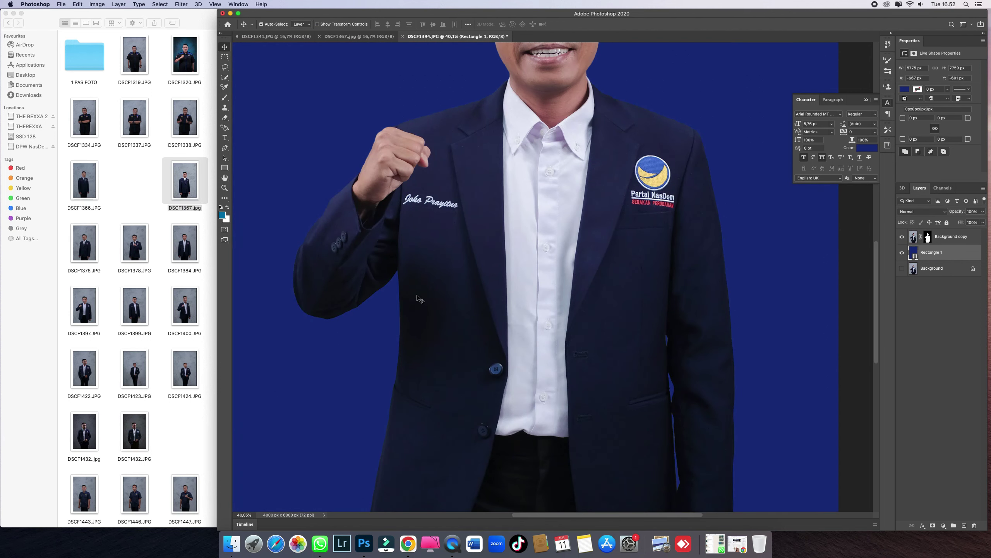
{"action": "scroll", "coordinate": [468, 181], "scroll_direction": "up", "scroll_amount": 1}
{"action": "scroll", "coordinate": [642, 292], "scroll_direction": "up", "scroll_amount": 10}
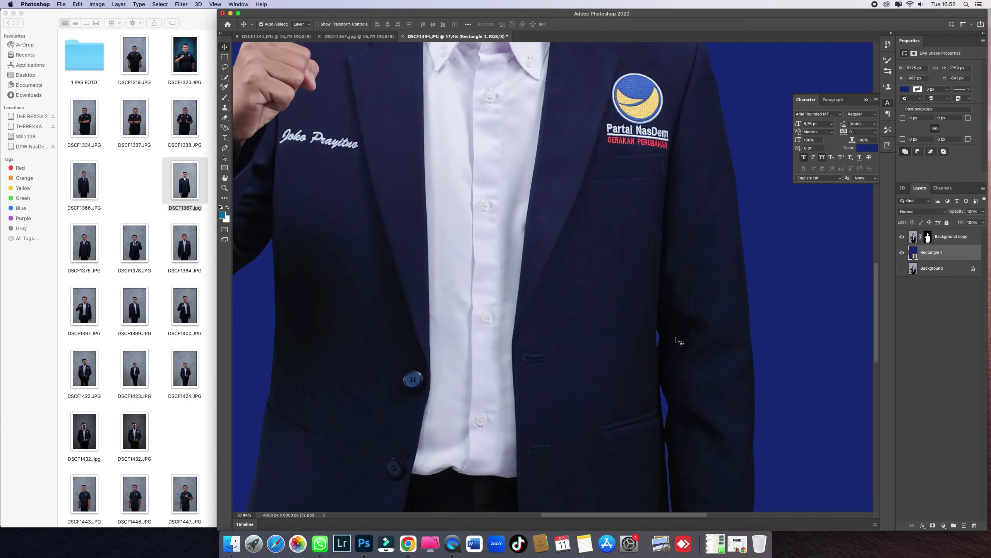
{"action": "key", "text": "e"}
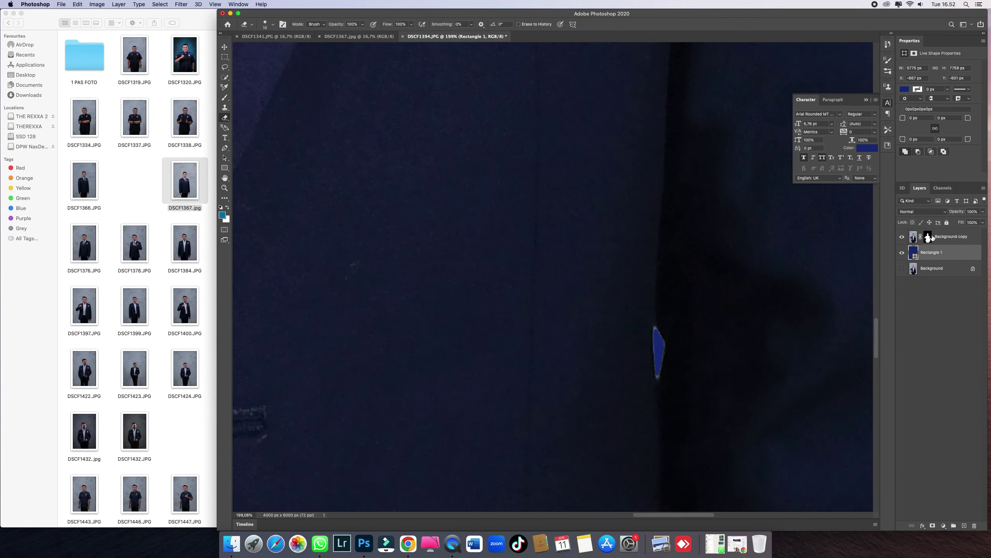
{"action": "left_click", "coordinate": [915, 237]}
{"action": "scroll", "coordinate": [636, 326], "scroll_direction": "up", "scroll_amount": 3}
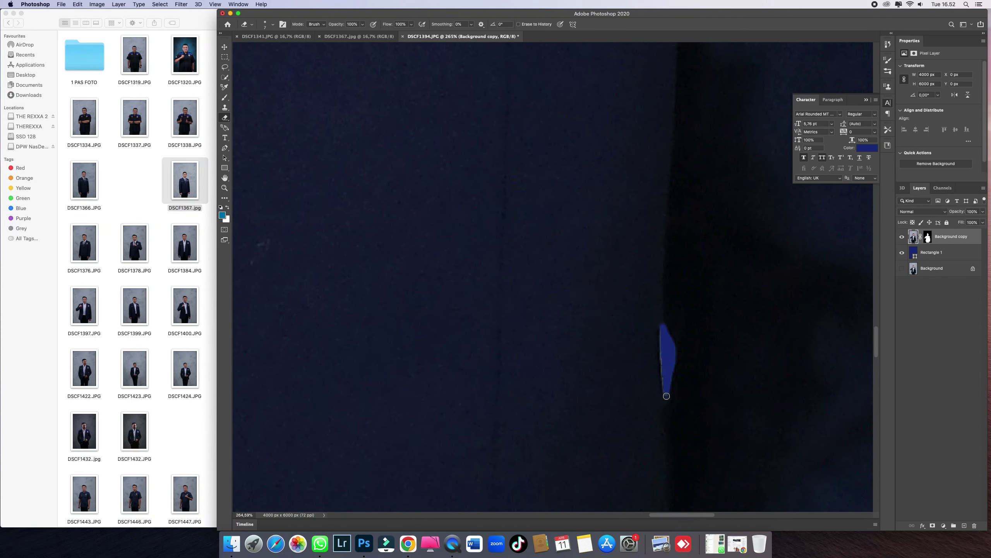
{"action": "scroll", "coordinate": [662, 345], "scroll_direction": "down", "scroll_amount": 5}
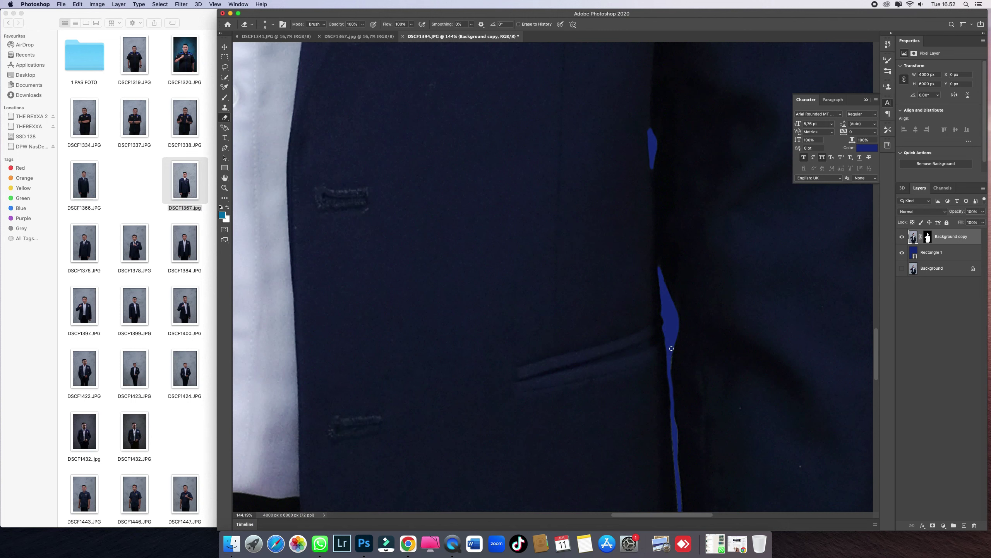
{"action": "mouse_move", "coordinate": [668, 408]}
{"action": "left_mouse_down"}
{"action": "mouse_move", "coordinate": [655, 268]}
{"action": "mouse_move", "coordinate": [668, 446]}
{"action": "left_mouse_up"}
Step: Erase the leftover grey strip along the jacket edge, redoing one misplaced stroke
{"action": "left_click_drag", "start_coordinate": [668, 425], "coordinate": [640, 202]}
{"action": "left_click_drag", "start_coordinate": [636, 117], "coordinate": [638, 149]}
{"action": "key", "text": "super+z"}
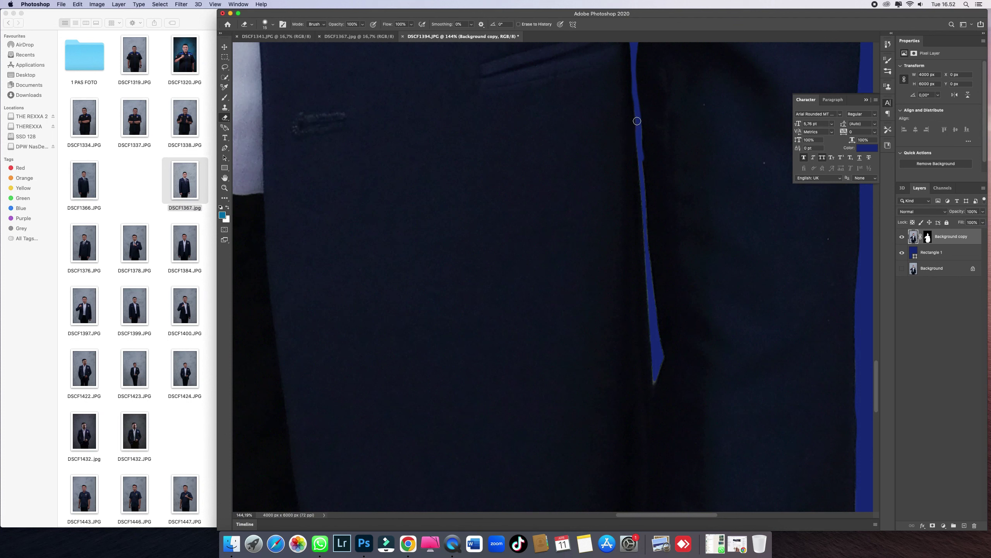
{"action": "left_click_drag", "start_coordinate": [639, 131], "coordinate": [653, 330]}
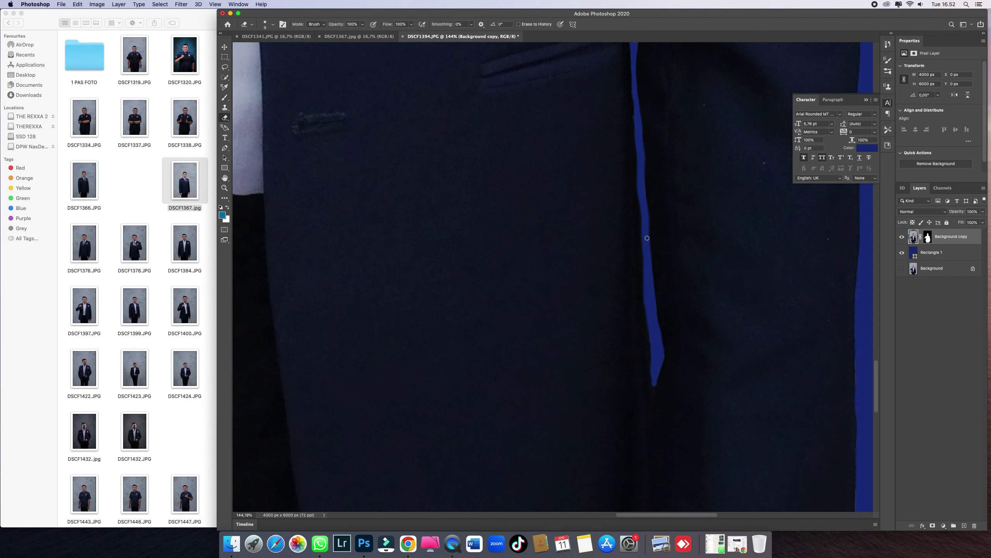
{"action": "scroll", "coordinate": [647, 238], "scroll_direction": "down", "scroll_amount": 5}
{"action": "scroll", "coordinate": [662, 240], "scroll_direction": "up", "scroll_amount": 10}
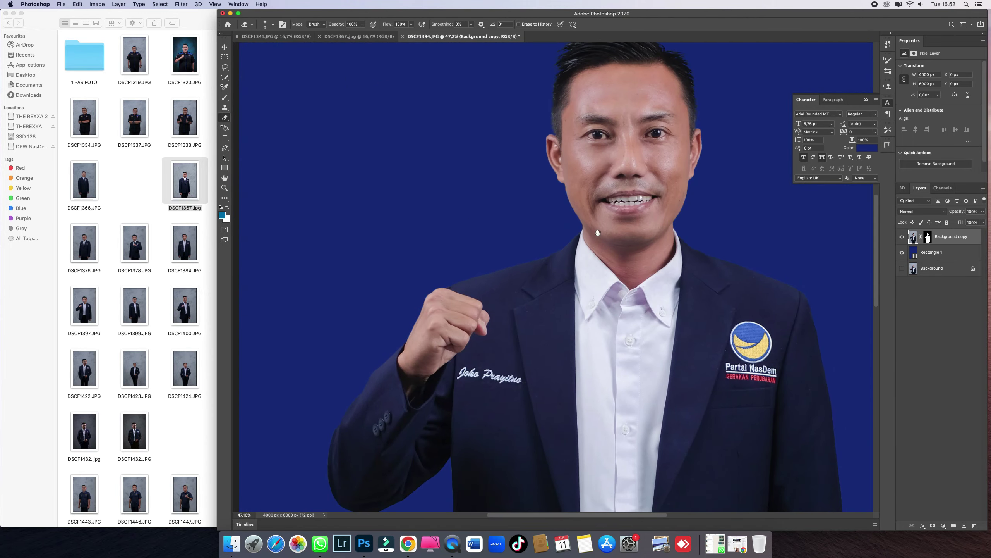
Step: Zoom in below the ear and erase the pale fringe along the jaw edge
{"action": "scroll", "coordinate": [597, 233], "scroll_direction": "up", "scroll_amount": 8}
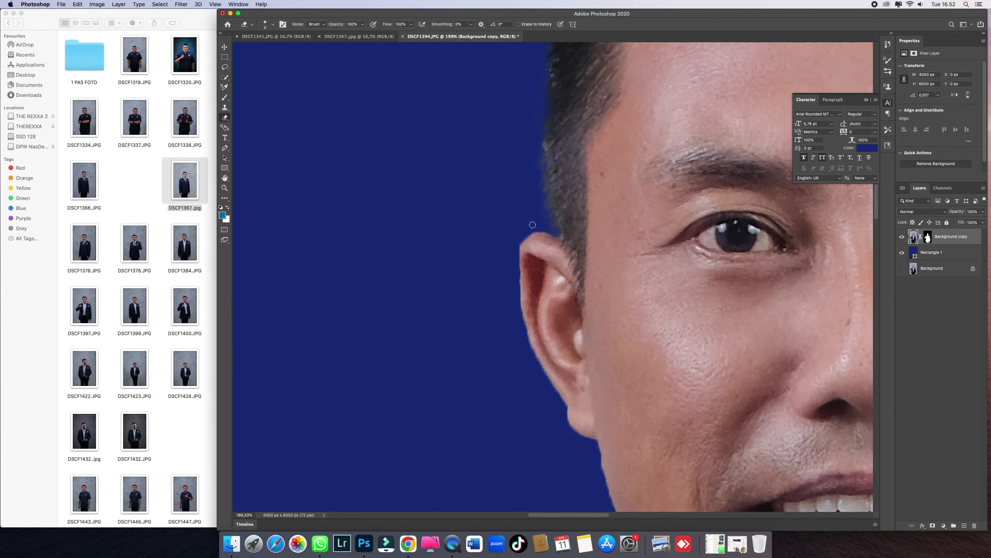
{"action": "scroll", "coordinate": [533, 226], "scroll_direction": "up", "scroll_amount": 3}
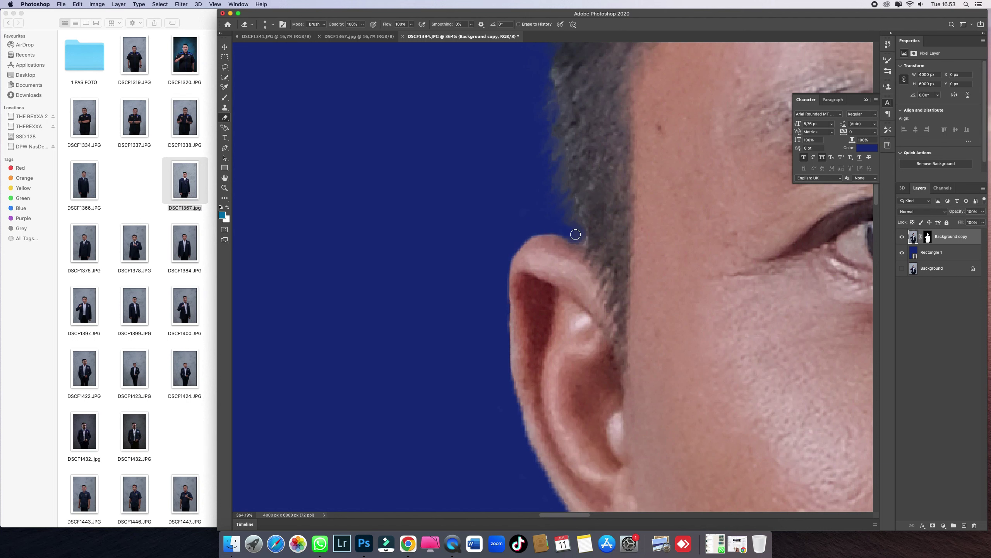
{"action": "mouse_move", "coordinate": [505, 380]}
{"action": "left_mouse_down"}
{"action": "mouse_move", "coordinate": [517, 273]}
{"action": "mouse_move", "coordinate": [568, 406]}
{"action": "left_mouse_up"}
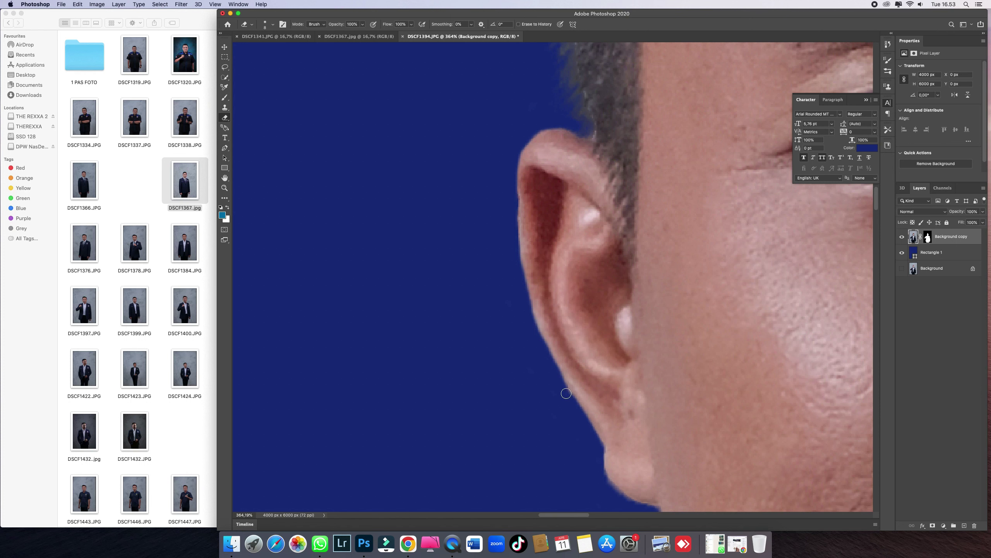
{"action": "scroll", "coordinate": [571, 394], "scroll_direction": "down", "scroll_amount": 5}
{"action": "mouse_move", "coordinate": [553, 353]}
{"action": "left_mouse_down"}
{"action": "mouse_move", "coordinate": [613, 401]}
{"action": "mouse_move", "coordinate": [585, 286]}
{"action": "mouse_move", "coordinate": [595, 348]}
{"action": "left_mouse_up"}
{"action": "scroll", "coordinate": [596, 346], "scroll_direction": "down", "scroll_amount": 5}
{"action": "scroll", "coordinate": [596, 309], "scroll_direction": "up", "scroll_amount": 5}
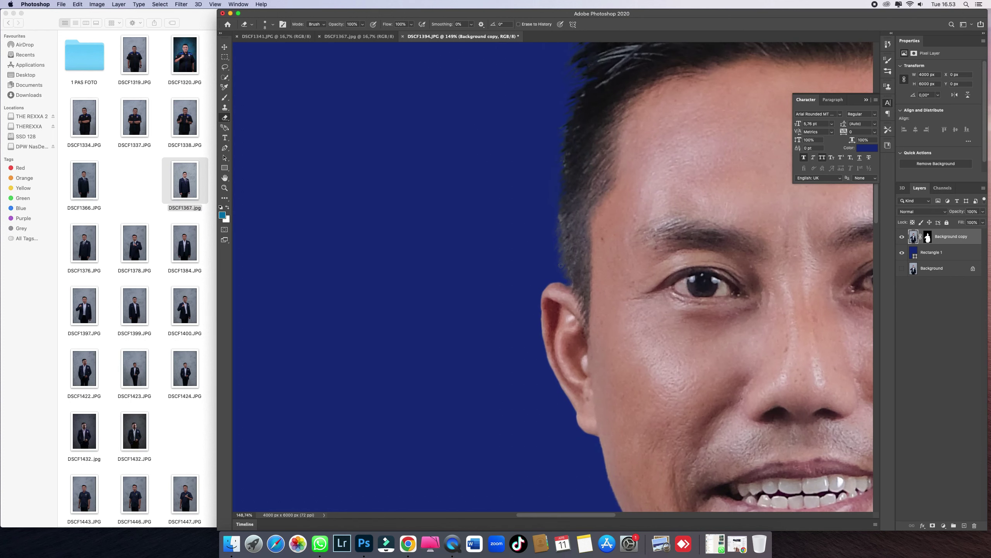
{"action": "scroll", "coordinate": [561, 266], "scroll_direction": "up", "scroll_amount": 3}
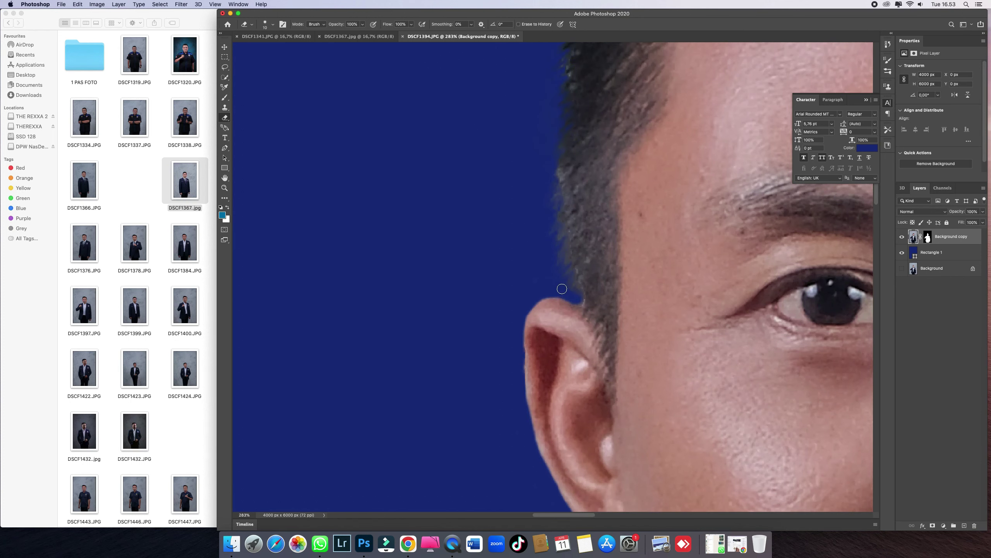
Step: Enlarge the eraser and erase the leftover fringe hair above the ear
{"action": "key", "text": "bracketright"}
{"action": "key", "text": "bracketright"}
{"action": "left_click_drag", "start_coordinate": [571, 290], "coordinate": [553, 228]}
{"action": "scroll", "coordinate": [557, 238], "scroll_direction": "down", "scroll_amount": 1}
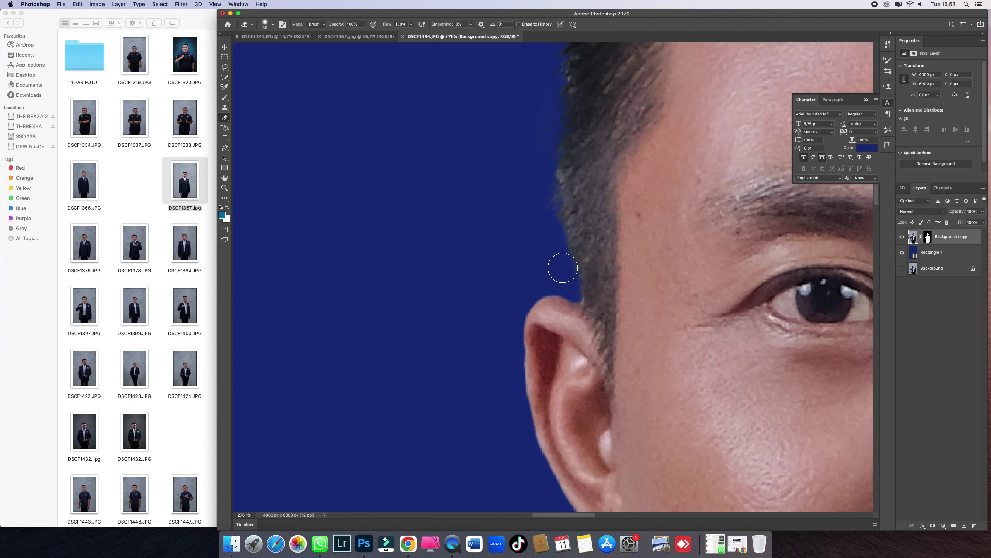
{"action": "scroll", "coordinate": [524, 133], "scroll_direction": "down", "scroll_amount": 4}
{"action": "scroll", "coordinate": [556, 271], "scroll_direction": "up", "scroll_amount": 1}
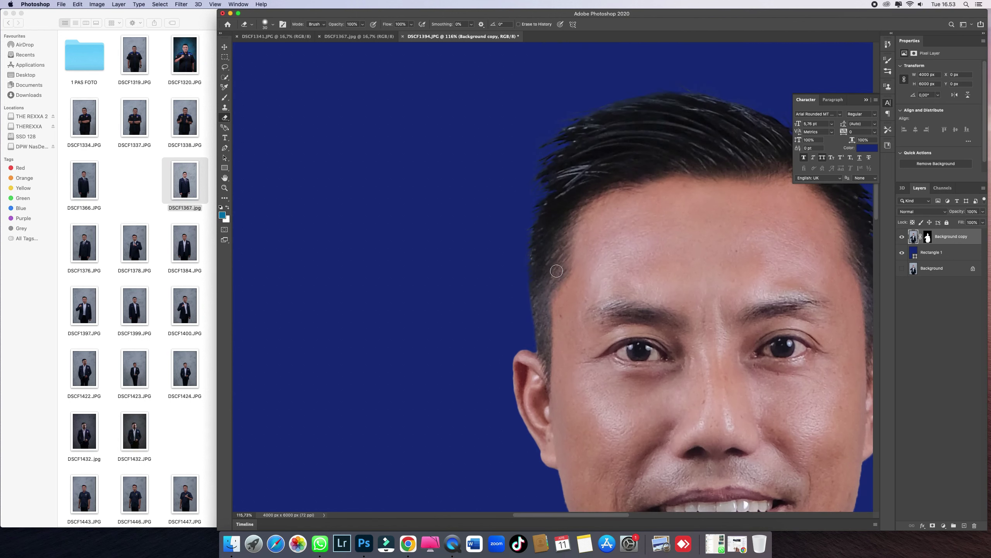
{"action": "scroll", "coordinate": [531, 222], "scroll_direction": "right", "scroll_amount": 3}
{"action": "scroll", "coordinate": [625, 160], "scroll_direction": "right", "scroll_amount": 4}
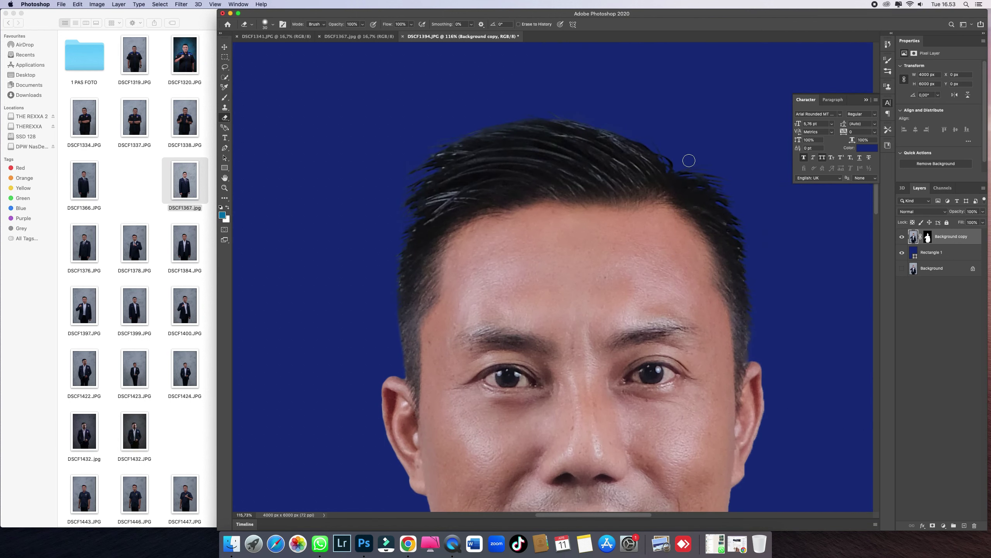
{"action": "scroll", "coordinate": [704, 182], "scroll_direction": "down", "scroll_amount": 2}
{"action": "scroll", "coordinate": [703, 181], "scroll_direction": "right", "scroll_amount": 3}
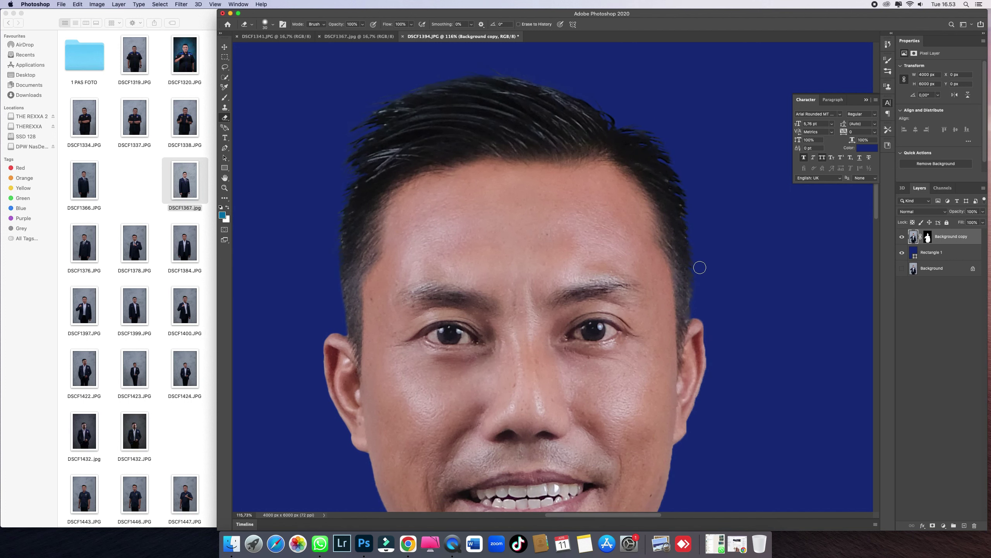
{"action": "scroll", "coordinate": [697, 289], "scroll_direction": "up", "scroll_amount": 1}
Step: Set the eraser brush to 35 px with 57% hardness for the hairline
{"action": "key", "text": "bracketleft"}
{"action": "key", "text": "bracketright"}
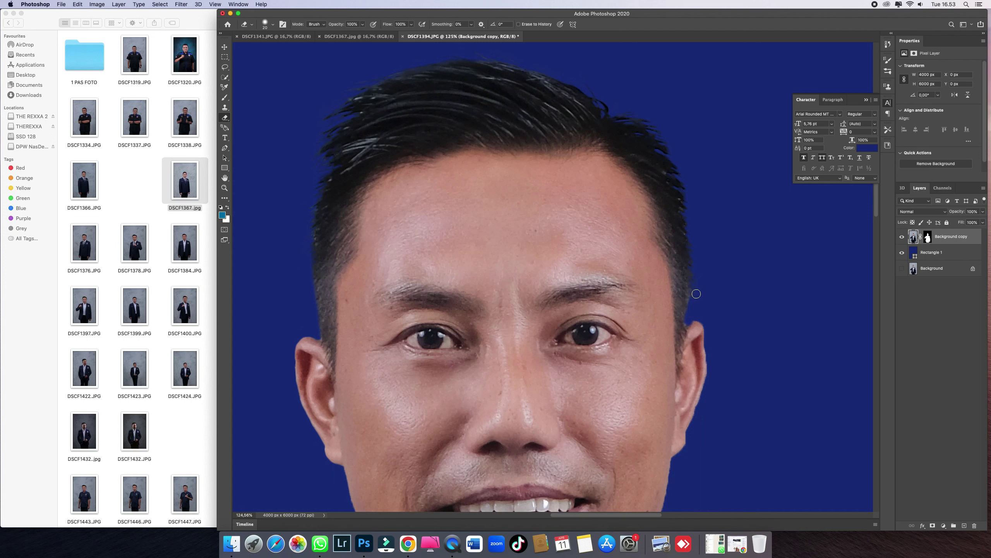
{"action": "scroll", "coordinate": [692, 314], "scroll_direction": "up", "scroll_amount": 1}
{"action": "key", "text": "bracketright"}
{"action": "right_click", "coordinate": [698, 304]}
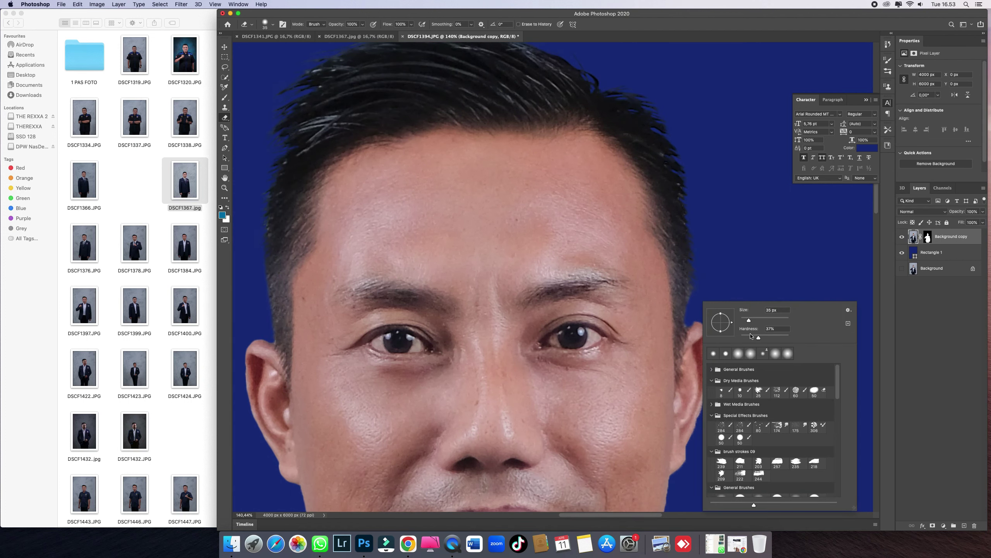
{"action": "key", "text": "Return"}
{"action": "key", "text": "bracketright"}
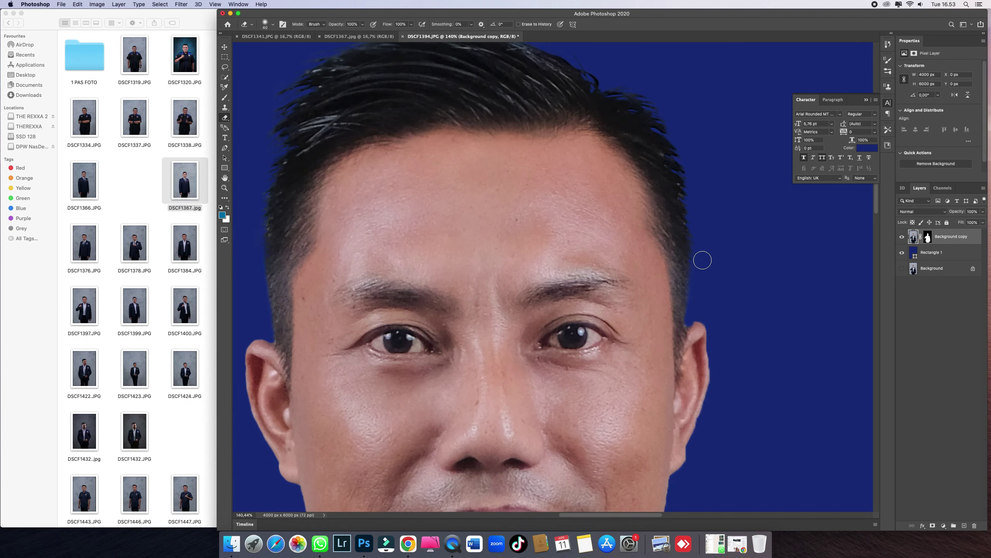
Step: Resize the eraser and clean up the outer edge of the ear
{"action": "scroll", "coordinate": [710, 219], "scroll_direction": "down", "scroll_amount": 5}
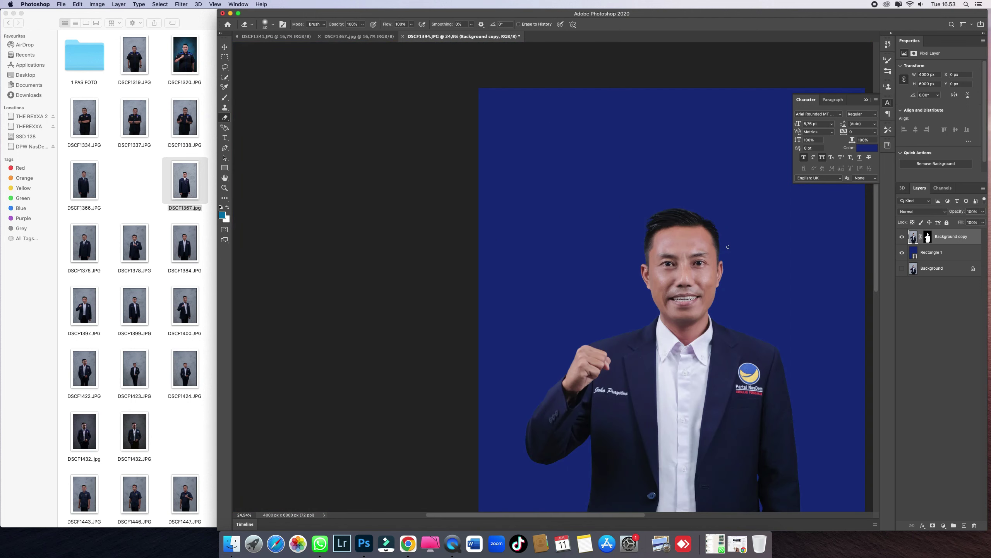
{"action": "scroll", "coordinate": [747, 271], "scroll_direction": "up", "scroll_amount": 8}
{"action": "key", "text": "bracketleft"}
{"action": "key", "text": "bracketleft"}
{"action": "key", "text": "bracketleft"}
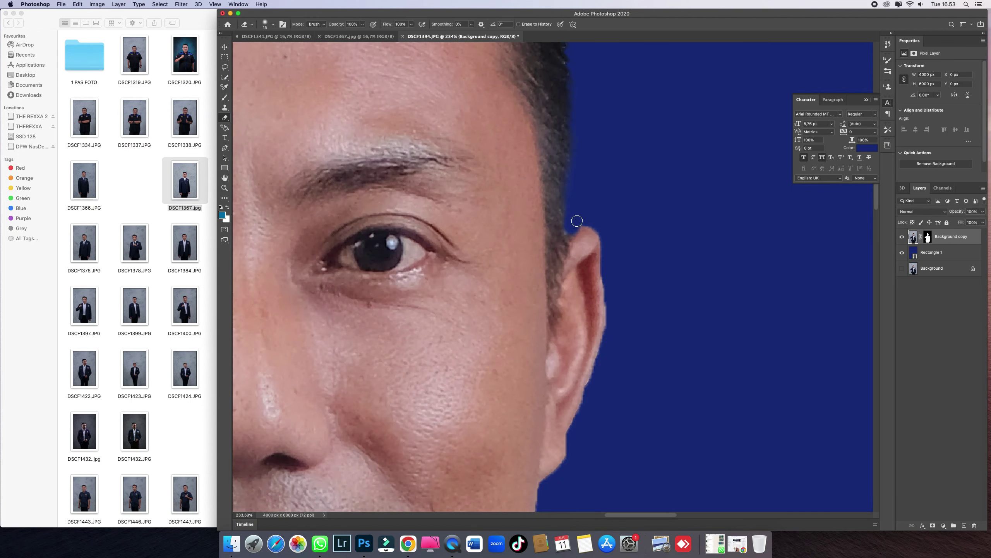
{"action": "key", "text": "bracketright"}
{"action": "mouse_move", "coordinate": [609, 309]}
{"action": "left_mouse_down"}
{"action": "mouse_move", "coordinate": [578, 433]}
{"action": "mouse_move", "coordinate": [640, 333]}
{"action": "left_mouse_up"}
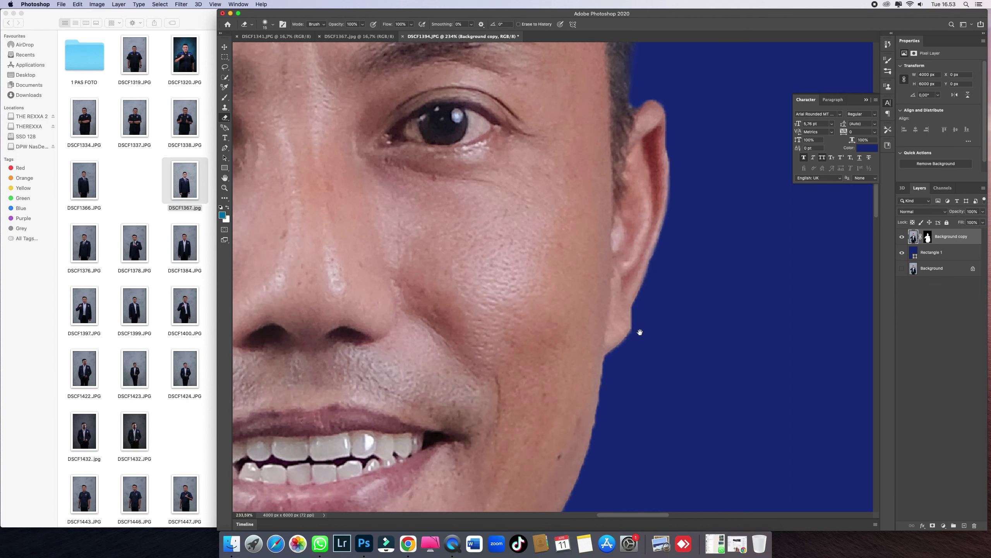
{"action": "scroll", "coordinate": [624, 369], "scroll_direction": "down", "scroll_amount": 6}
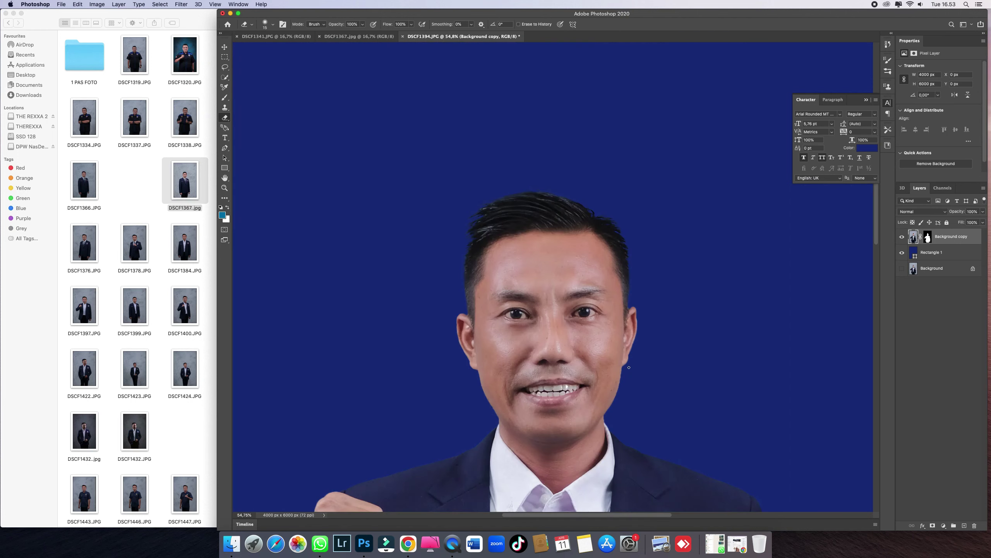
Step: Delete the Rectangle 1 blue backdrop layer so the cutout sits on transparency
{"action": "key", "text": "v"}
{"action": "scroll", "coordinate": [629, 364], "scroll_direction": "down", "scroll_amount": 4}
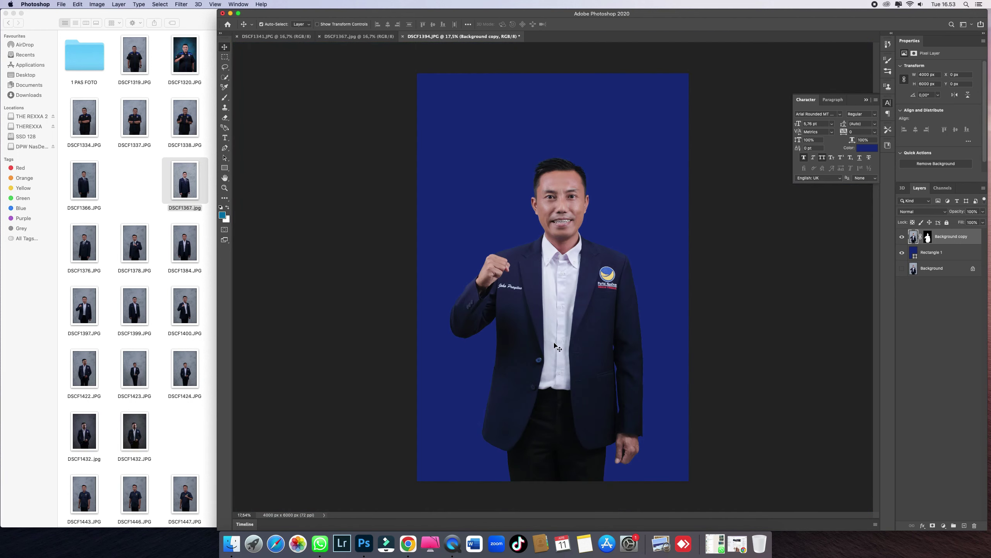
{"action": "scroll", "coordinate": [546, 212], "scroll_direction": "up", "scroll_amount": 2}
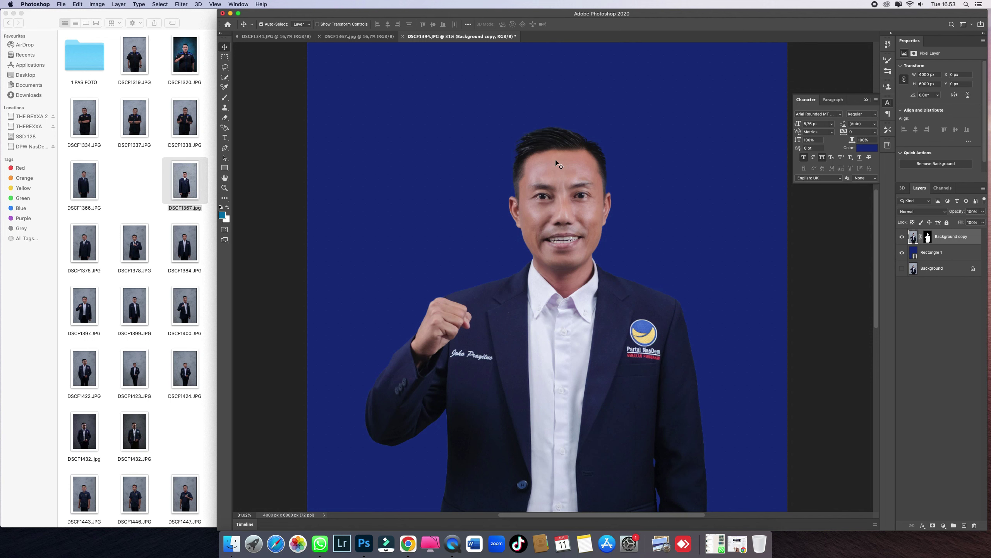
{"action": "scroll", "coordinate": [548, 155], "scroll_direction": "up", "scroll_amount": 2}
{"action": "scroll", "coordinate": [548, 155], "scroll_direction": "down", "scroll_amount": 2}
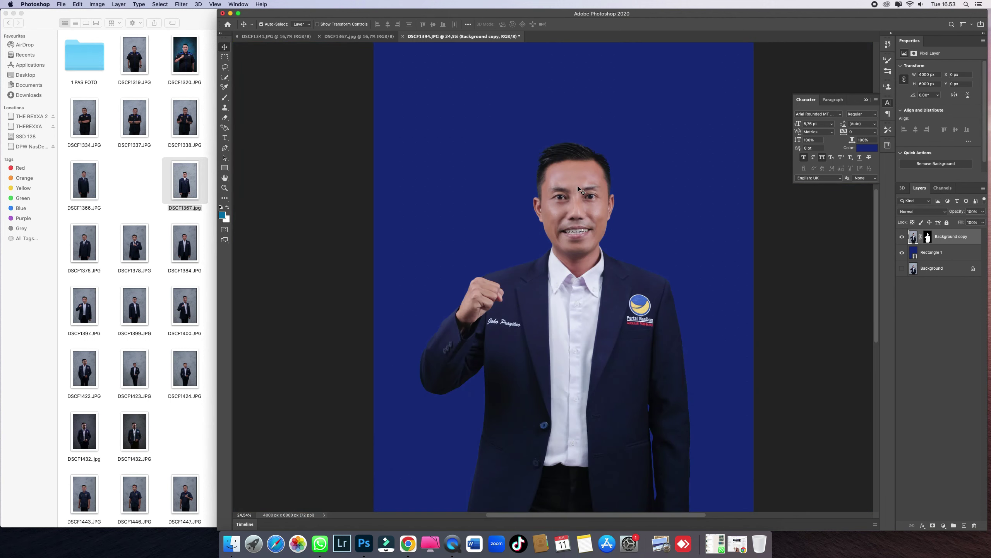
{"action": "scroll", "coordinate": [580, 191], "scroll_direction": "down", "scroll_amount": 1}
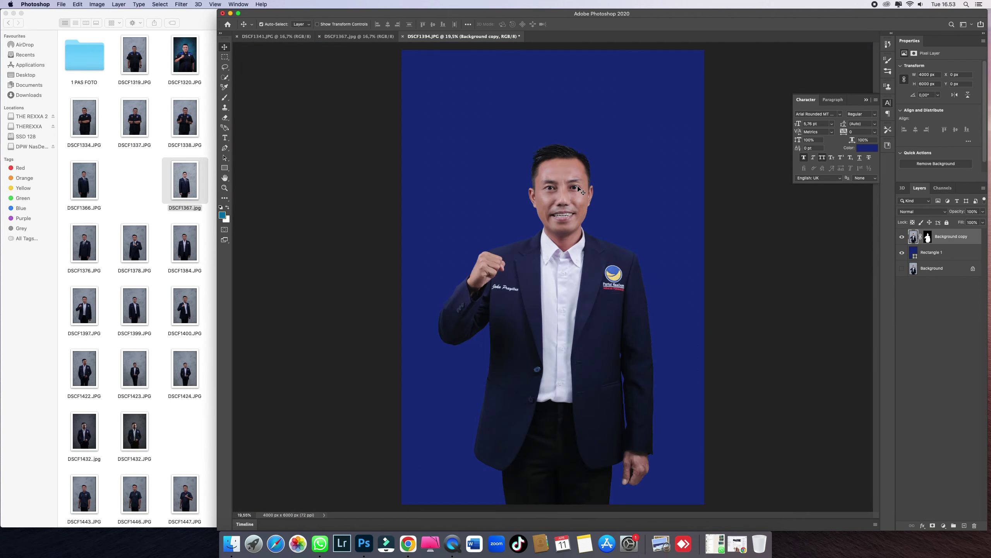
{"action": "left_click", "coordinate": [943, 258]}
{"action": "key", "text": "Delete"}
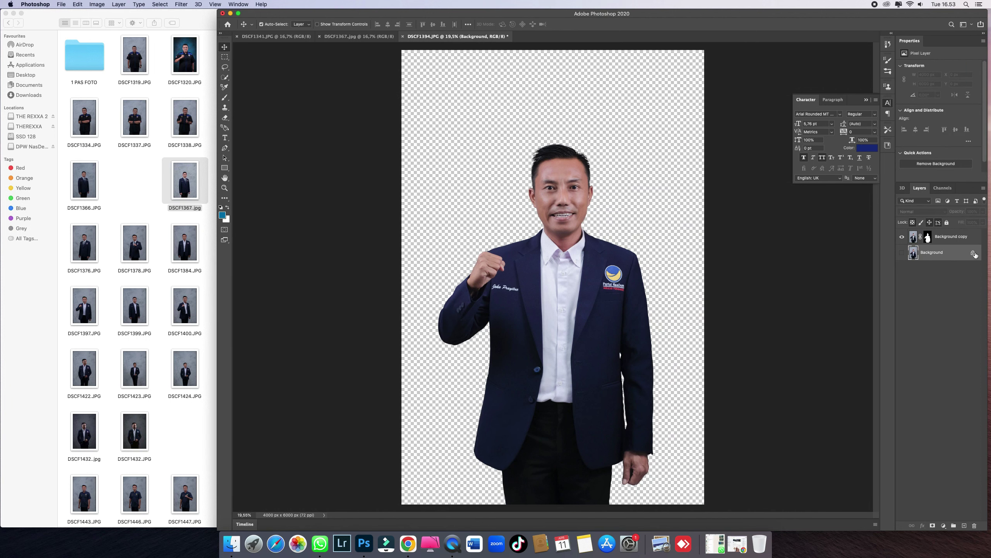
Step: Delete the grey Background layer and export the transparent cut-out as DSCF1394.png
{"action": "left_click", "coordinate": [973, 253]}
{"action": "key", "text": "Delete"}
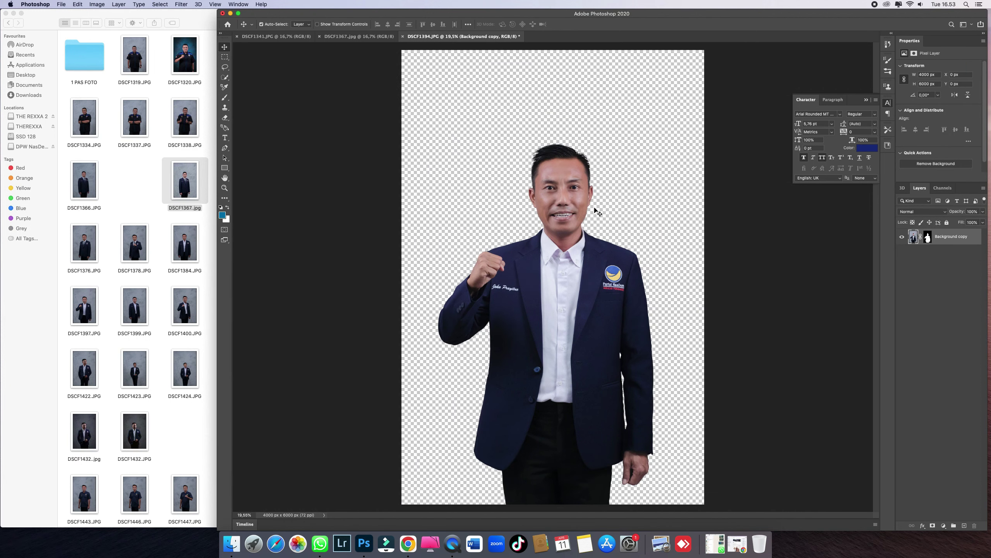
{"action": "key", "text": "super+shift+s"}
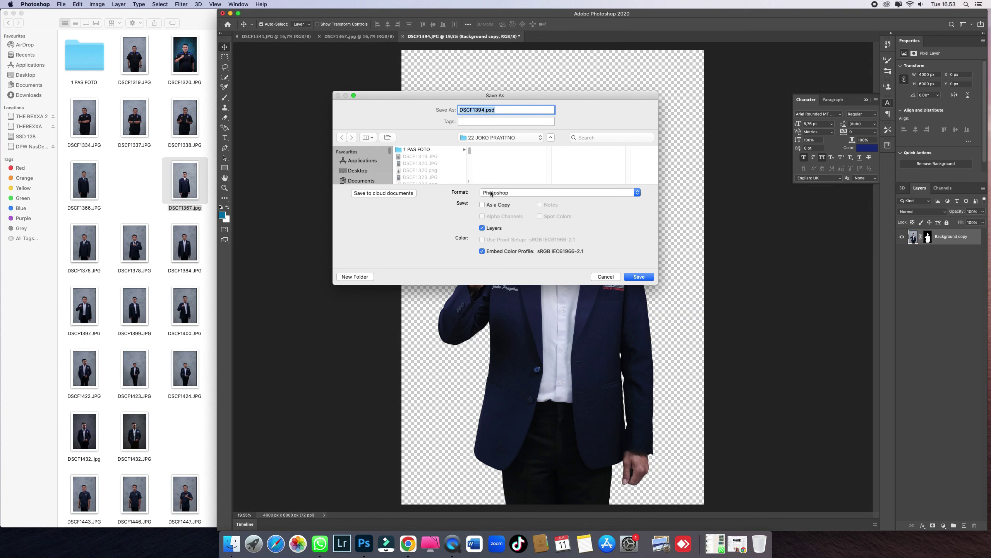
{"action": "left_click", "coordinate": [491, 193]}
{"action": "left_click", "coordinate": [516, 298]}
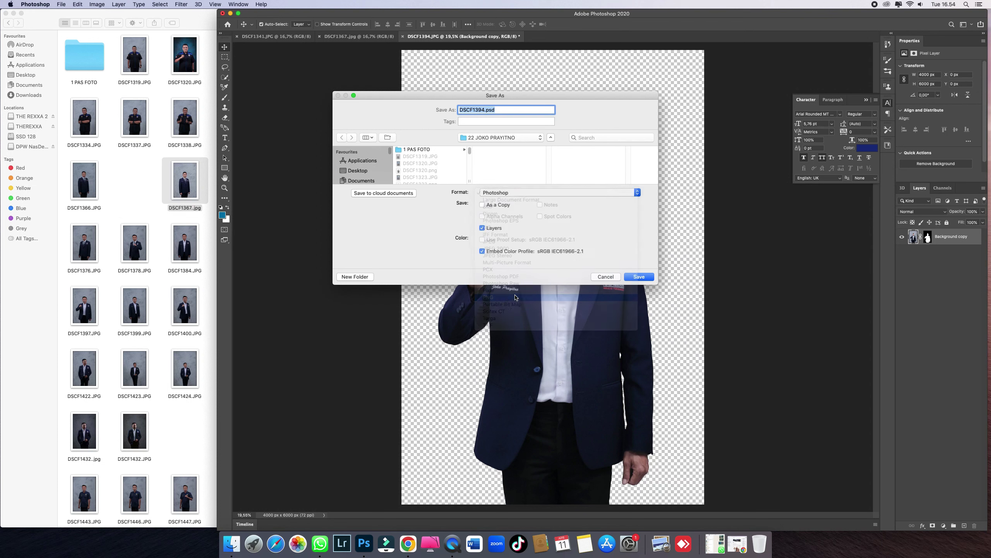
{"action": "left_click", "coordinate": [639, 276]}
{"action": "left_click", "coordinate": [536, 255]}
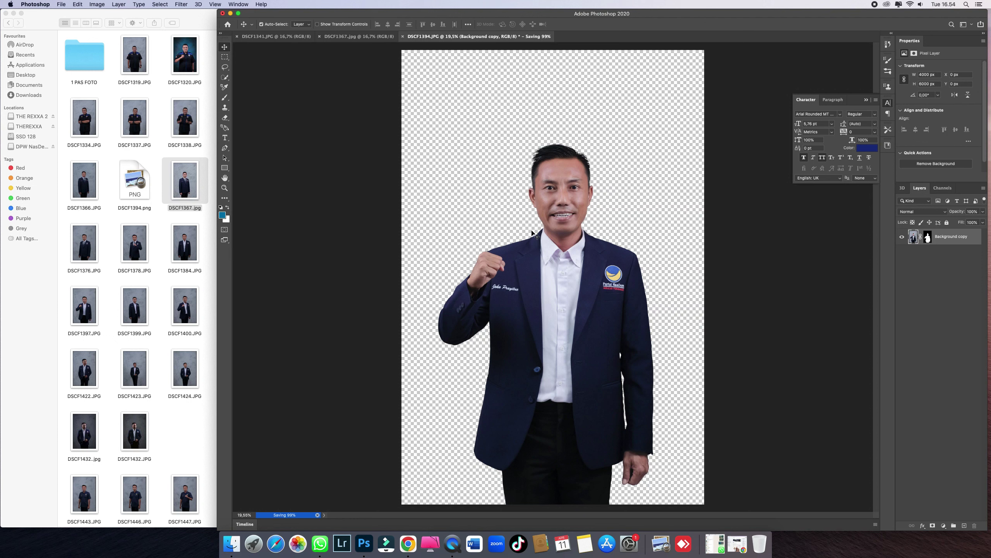
Step: Zoom out to view the whole image and close the DSCF1394 document
{"action": "key", "text": "super+minus"}
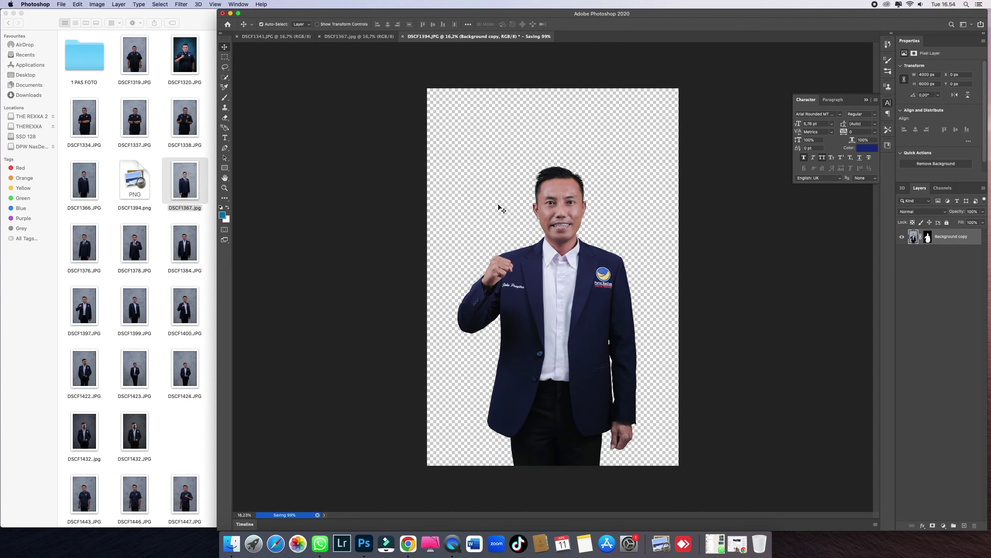
{"action": "scroll", "coordinate": [325, 159], "scroll_direction": "up", "scroll_amount": 1}
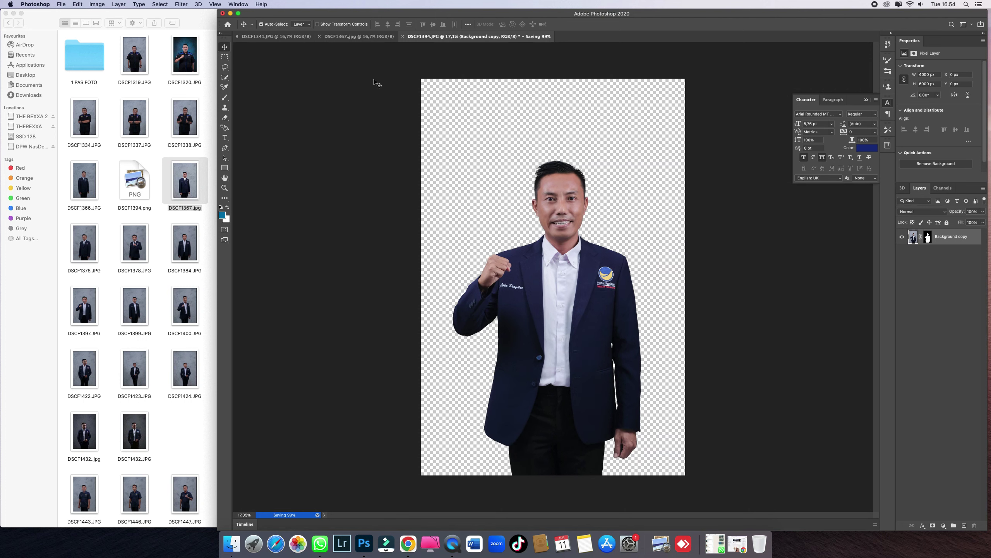
{"action": "key", "text": "super+w"}
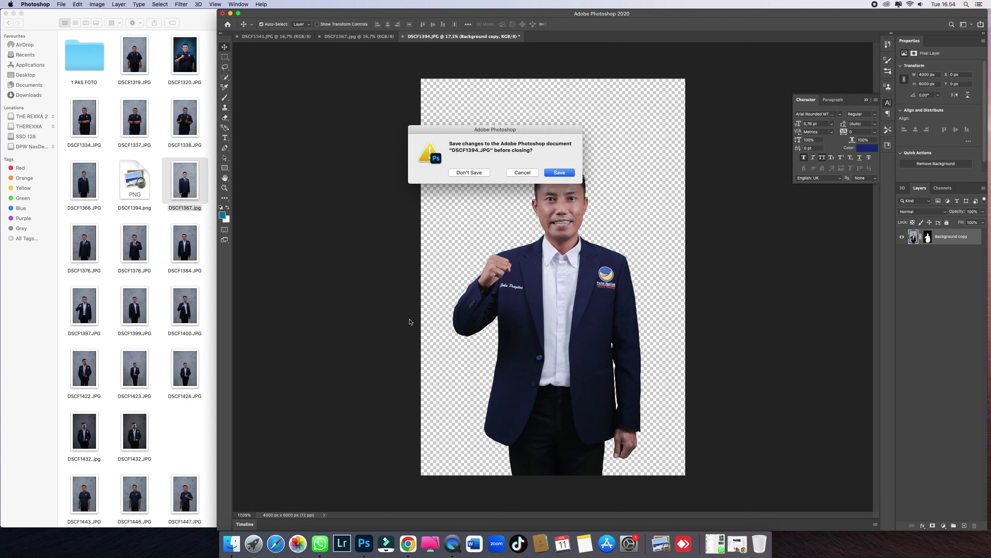
Step: Close DSCF1394 without saving, then auto-select the man in DSCF1367 with Select Subject
{"action": "left_click", "coordinate": [472, 171]}
{"action": "scroll", "coordinate": [543, 195], "scroll_direction": "up", "scroll_amount": 5}
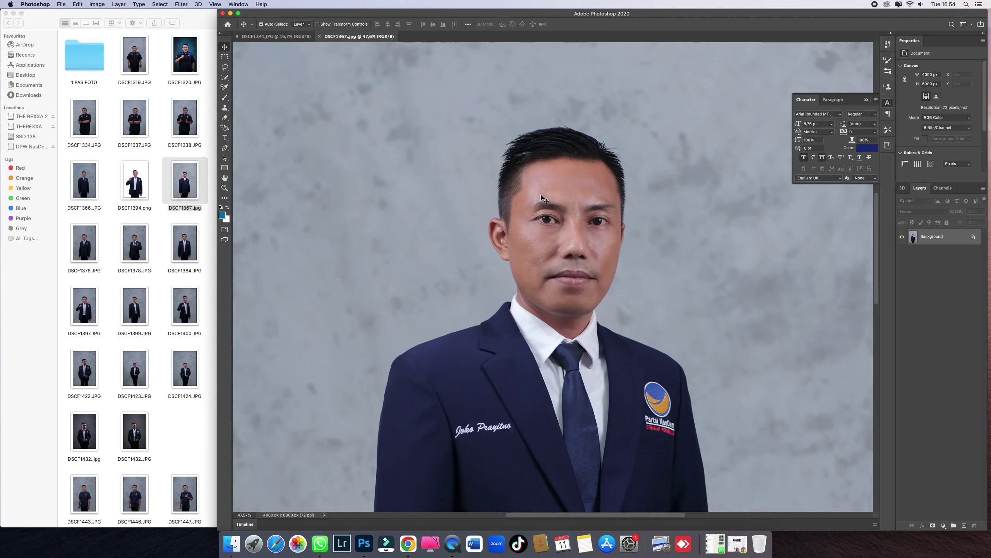
{"action": "scroll", "coordinate": [543, 199], "scroll_direction": "down", "scroll_amount": 4}
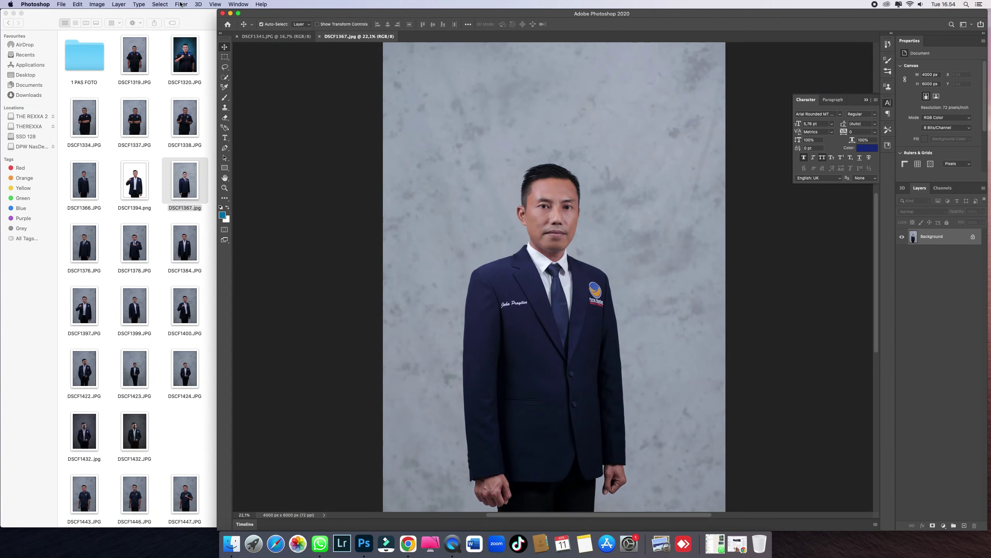
{"action": "left_click", "coordinate": [160, 4]}
{"action": "left_click", "coordinate": [177, 98]}
Step: Clean up the selection along the man's ear with the Quick Selection tool
{"action": "key", "text": "w"}
{"action": "scroll", "coordinate": [519, 201], "scroll_direction": "up", "scroll_amount": 7}
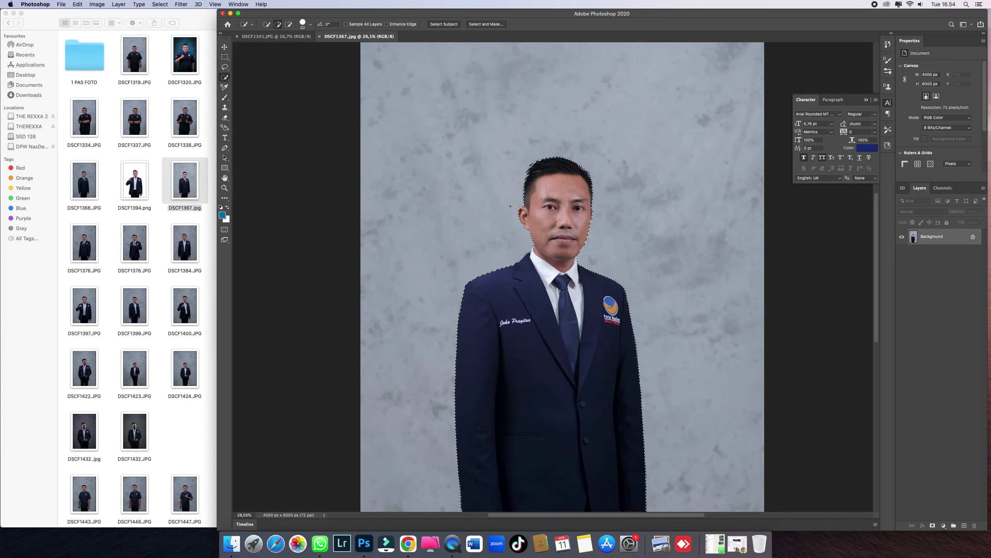
{"action": "scroll", "coordinate": [518, 206], "scroll_direction": "up", "scroll_amount": 3}
{"action": "mouse_move", "coordinate": [507, 153]}
{"action": "left_mouse_down"}
{"action": "mouse_move", "coordinate": [502, 227]}
{"action": "mouse_move", "coordinate": [542, 308]}
{"action": "left_mouse_up"}
{"action": "scroll", "coordinate": [561, 302], "scroll_direction": "down", "scroll_amount": 5}
{"action": "scroll", "coordinate": [710, 258], "scroll_direction": "right", "scroll_amount": 3}
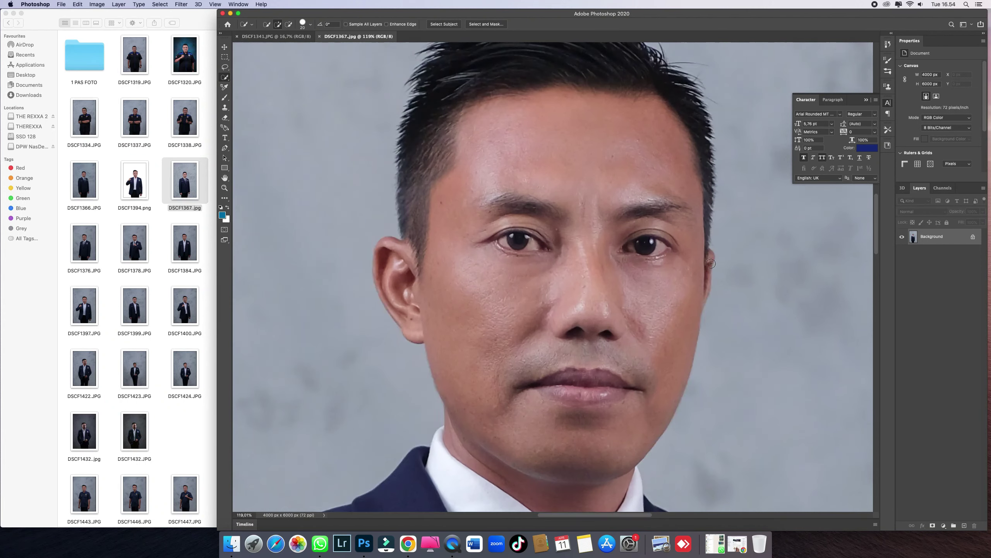
{"action": "scroll", "coordinate": [710, 258], "scroll_direction": "down", "scroll_amount": 5}
{"action": "scroll", "coordinate": [550, 368], "scroll_direction": "up", "scroll_amount": 4}
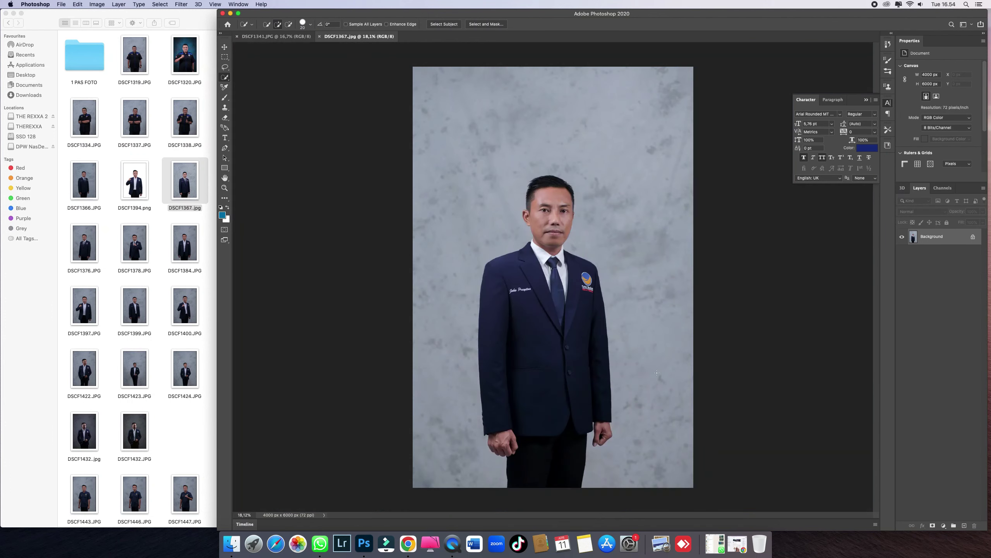
{"action": "scroll", "coordinate": [561, 376], "scroll_direction": "down", "scroll_amount": 5}
{"action": "scroll", "coordinate": [562, 376], "scroll_direction": "up", "scroll_amount": 1}
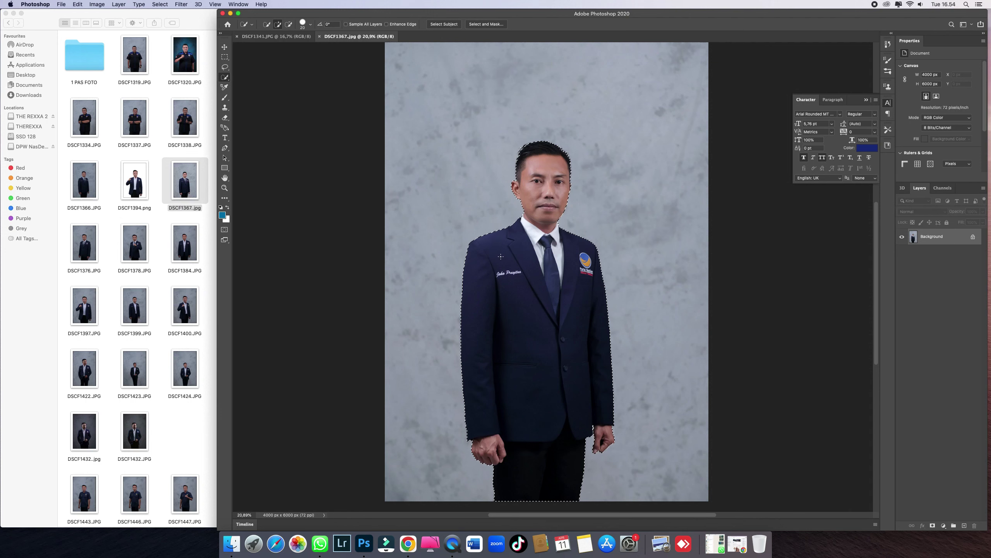
{"action": "scroll", "coordinate": [311, 115], "scroll_direction": "down", "scroll_amount": 2}
{"action": "left_click", "coordinate": [160, 4]}
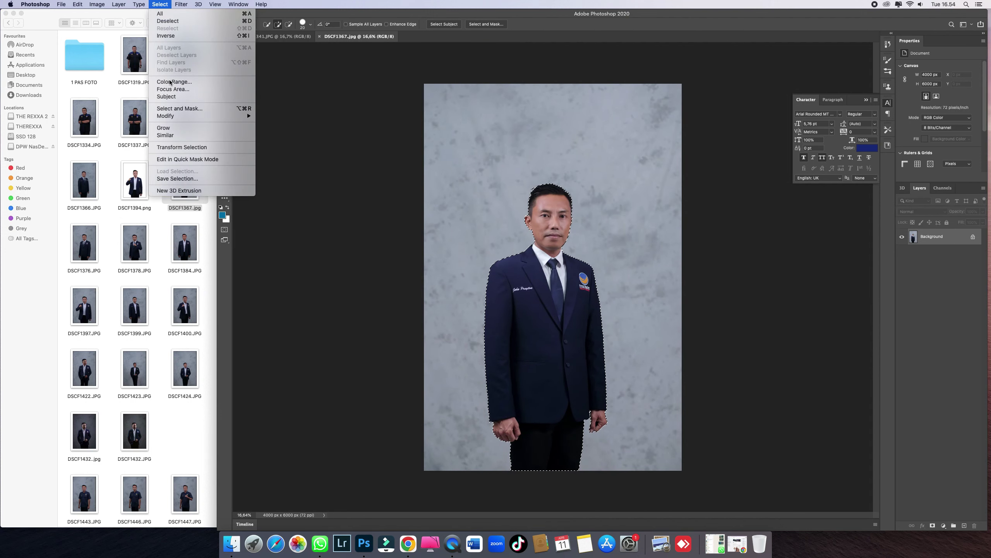
Step: Refine the mask along the right hairline in Select and Mask and output it as a new masked layer
{"action": "left_click", "coordinate": [176, 108]}
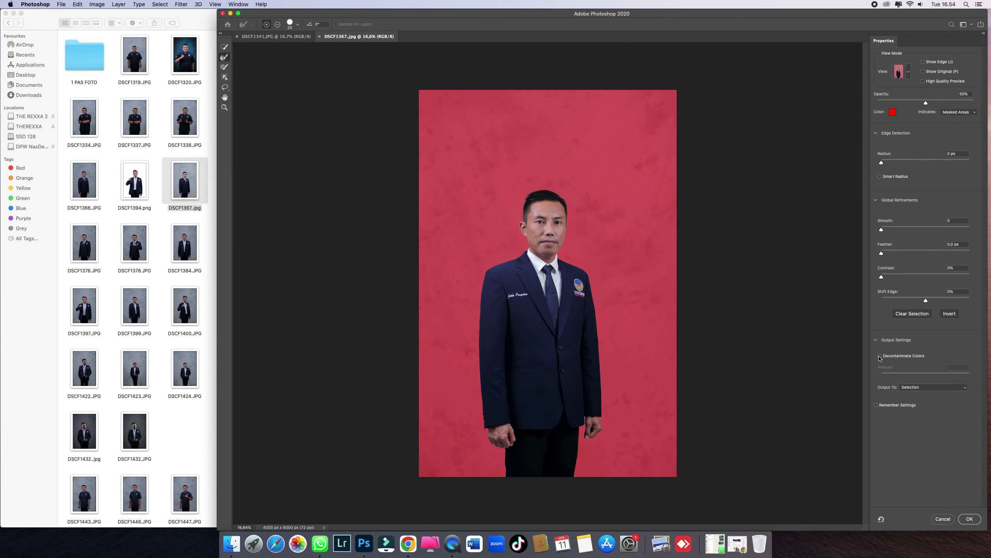
{"action": "scroll", "coordinate": [531, 202], "scroll_direction": "up", "scroll_amount": 10}
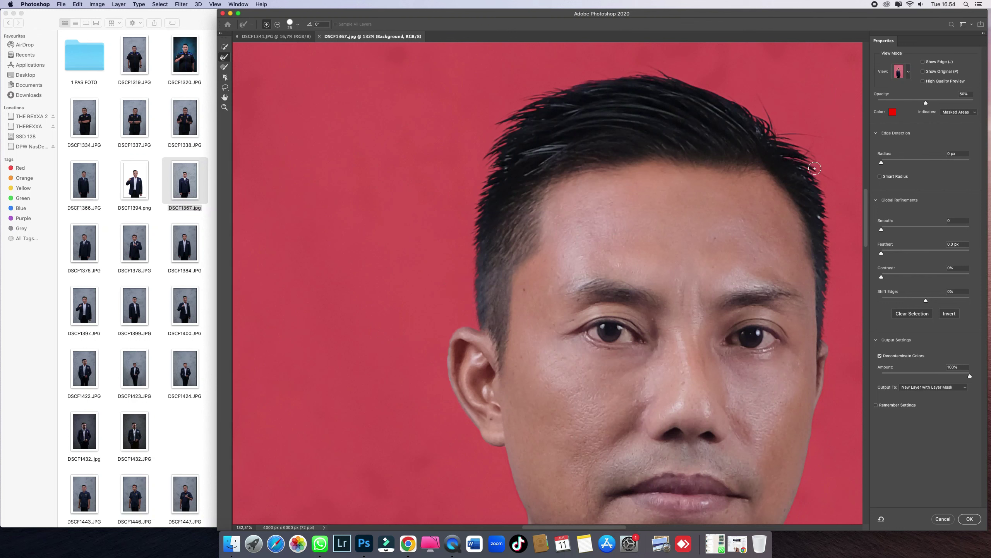
{"action": "left_click_drag", "start_coordinate": [835, 202], "coordinate": [821, 209]}
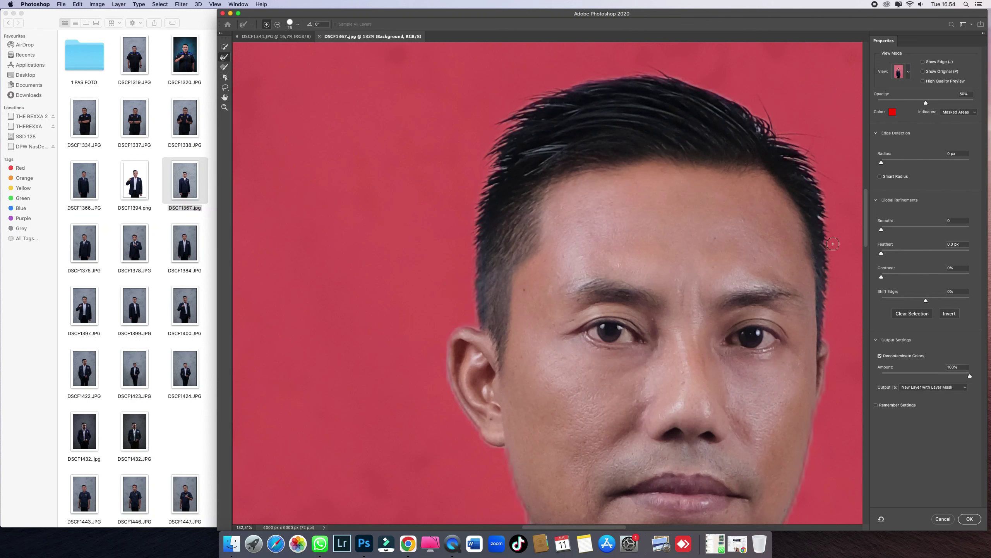
{"action": "left_click_drag", "start_coordinate": [765, 178], "coordinate": [643, 162]}
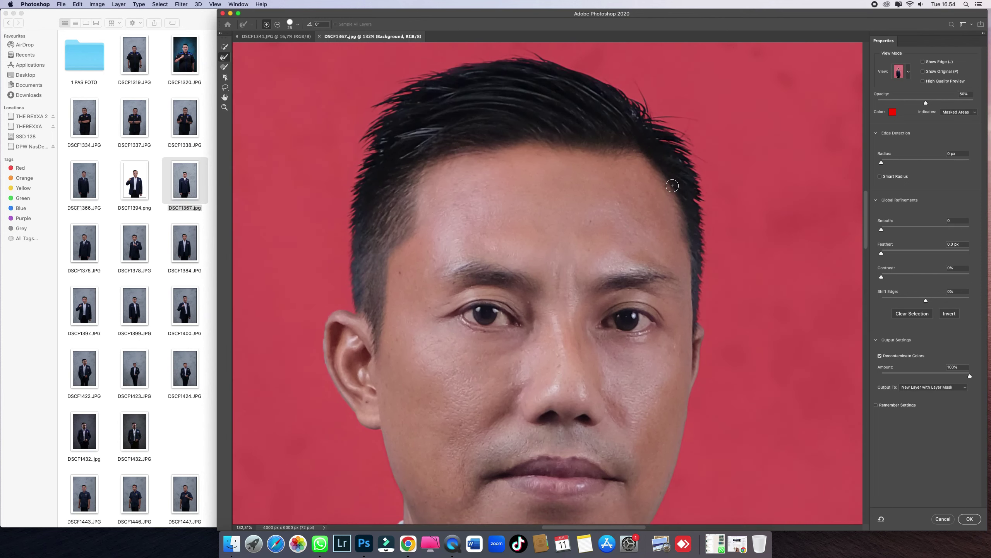
{"action": "scroll", "coordinate": [716, 257], "scroll_direction": "down", "scroll_amount": 5}
{"action": "left_click", "coordinate": [967, 520]}
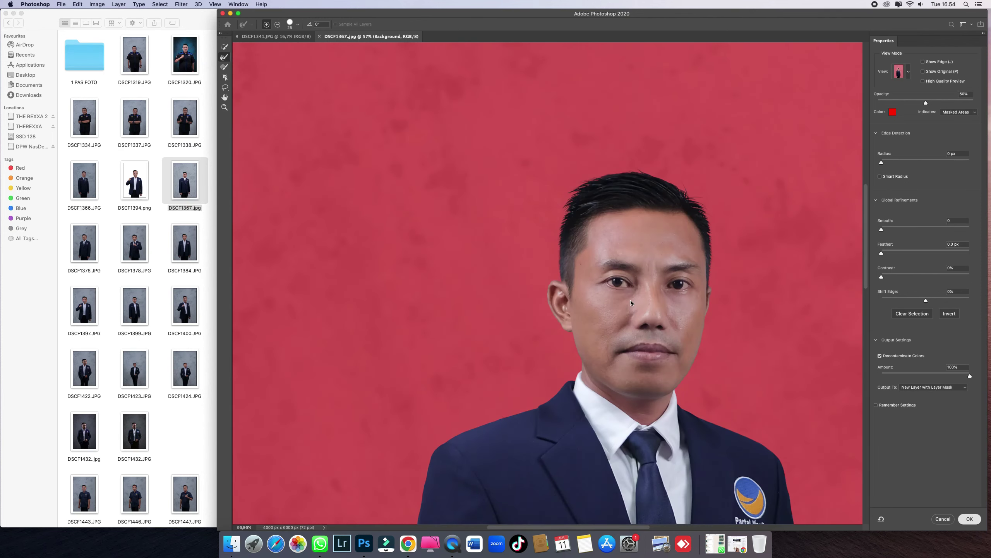
Step: Draw a dark blue rectangle covering the whole canvas
{"action": "scroll", "coordinate": [631, 300], "scroll_direction": "down", "scroll_amount": 3}
{"action": "left_click", "coordinate": [225, 168]}
{"action": "scroll", "coordinate": [426, 160], "scroll_direction": "down", "scroll_amount": 3}
{"action": "left_click_drag", "start_coordinate": [398, 57], "coordinate": [702, 492]}
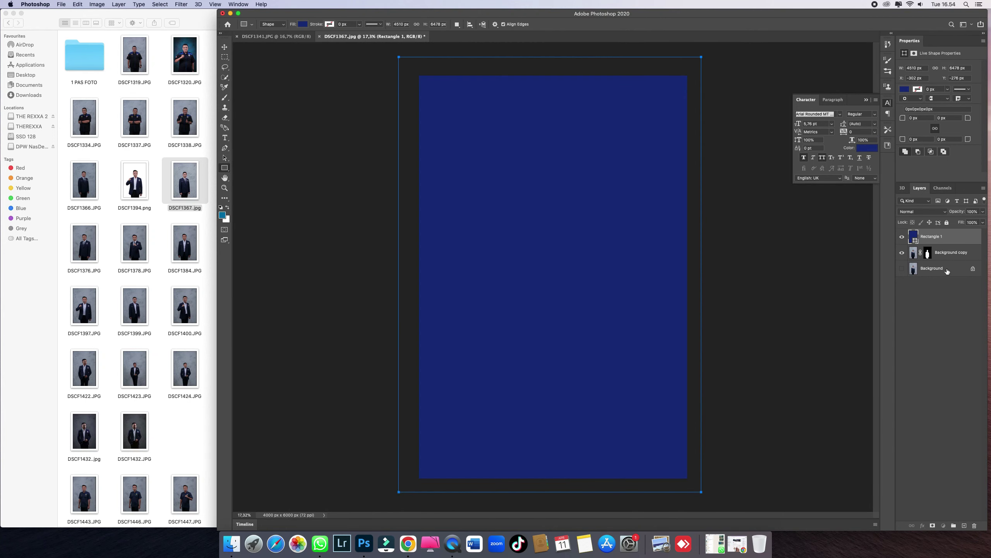
Step: Move Rectangle 1 beneath the Background copy layer and select Background copy
{"action": "left_click", "coordinate": [225, 47]}
{"action": "left_click_drag", "start_coordinate": [939, 236], "coordinate": [938, 261]}
{"action": "left_click", "coordinate": [528, 234]}
Step: Erase the pale fringe along the ear with the Eraser at size 25
{"action": "scroll", "coordinate": [534, 218], "scroll_direction": "up", "scroll_amount": 5}
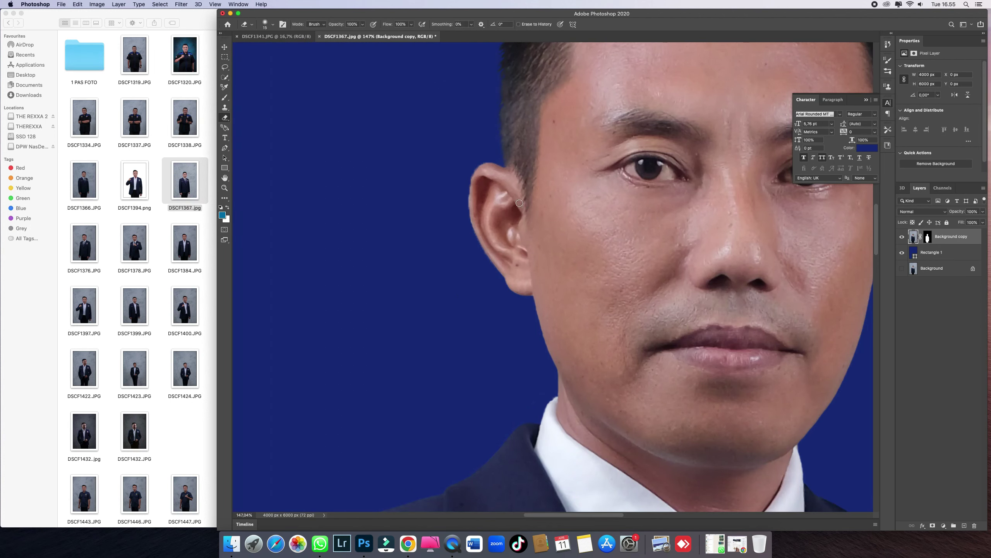
{"action": "key", "text": "e"}
{"action": "scroll", "coordinate": [462, 155], "scroll_direction": "up", "scroll_amount": 2}
{"action": "scroll", "coordinate": [462, 155], "scroll_direction": "up", "scroll_amount": 1}
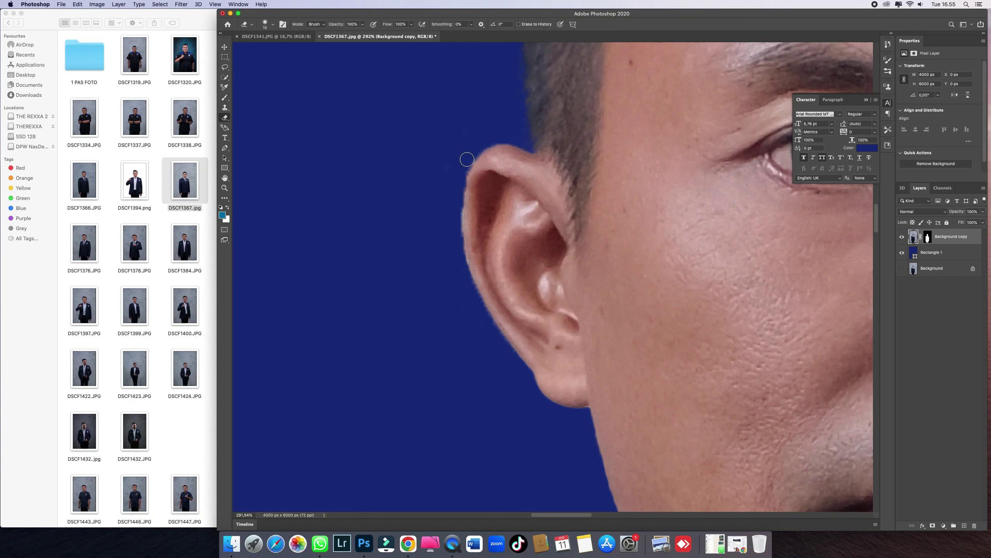
{"action": "mouse_move", "coordinate": [461, 168]}
{"action": "left_mouse_down"}
{"action": "mouse_move", "coordinate": [460, 268]}
{"action": "mouse_move", "coordinate": [509, 372]}
{"action": "left_mouse_up"}
{"action": "scroll", "coordinate": [509, 372], "scroll_direction": "down", "scroll_amount": 7}
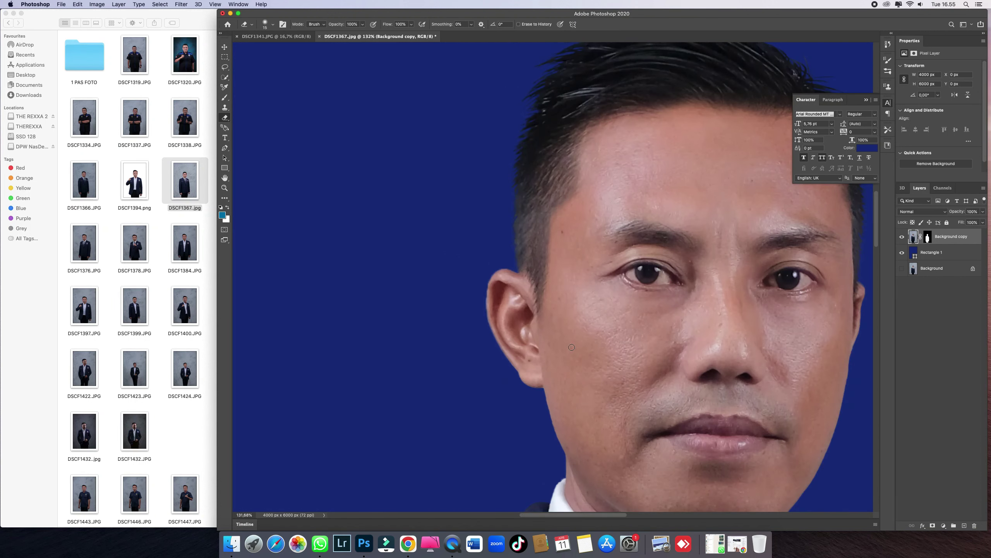
{"action": "scroll", "coordinate": [720, 232], "scroll_direction": "down", "scroll_amount": 1}
{"action": "scroll", "coordinate": [800, 215], "scroll_direction": "right", "scroll_amount": 5}
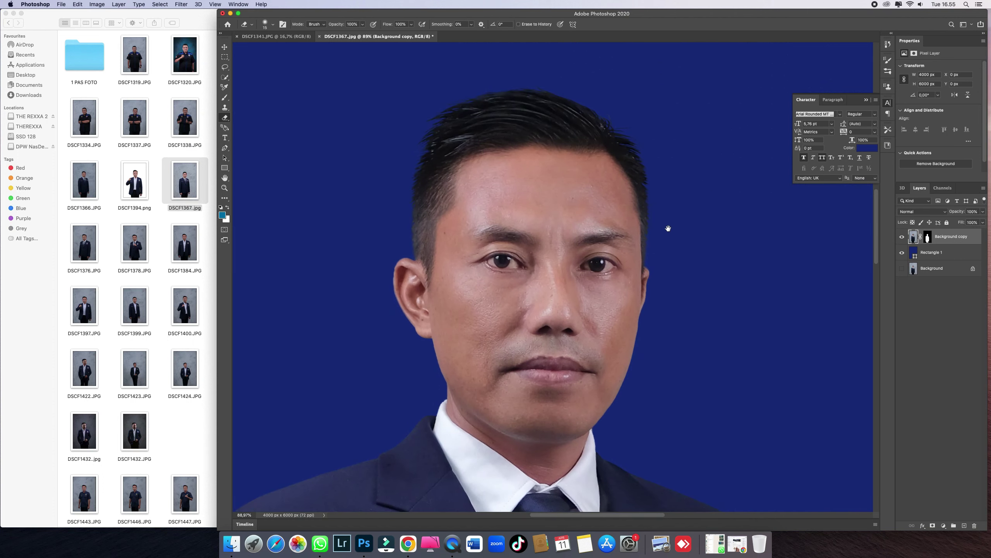
{"action": "scroll", "coordinate": [649, 259], "scroll_direction": "up", "scroll_amount": 6}
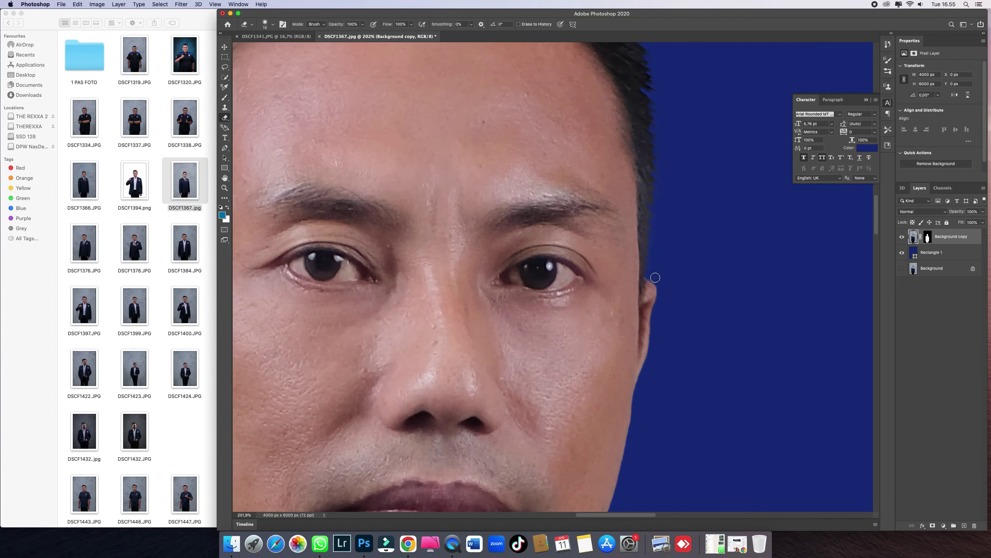
{"action": "key", "text": "bracketright"}
{"action": "scroll", "coordinate": [667, 256], "scroll_direction": "down", "scroll_amount": 8}
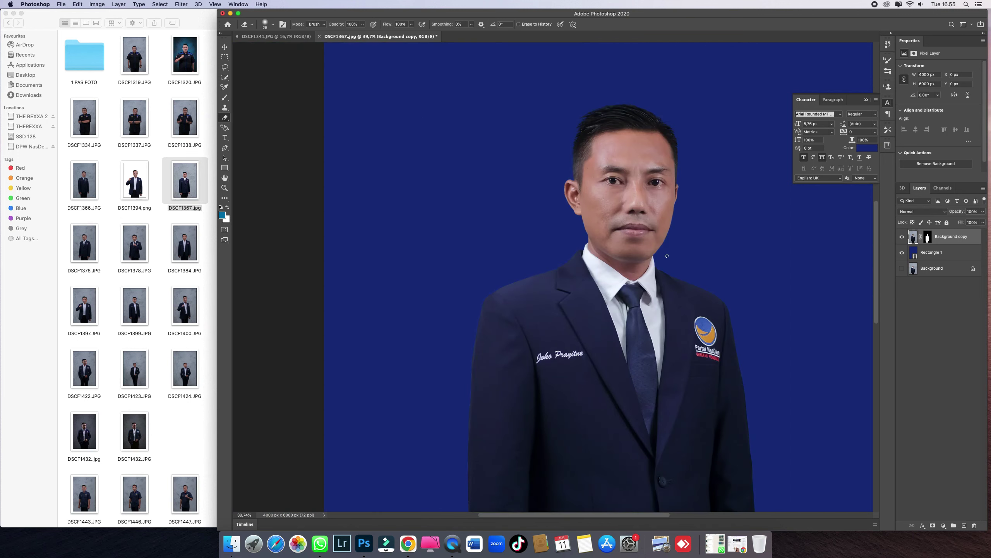
{"action": "scroll", "coordinate": [614, 272], "scroll_direction": "down", "scroll_amount": 3}
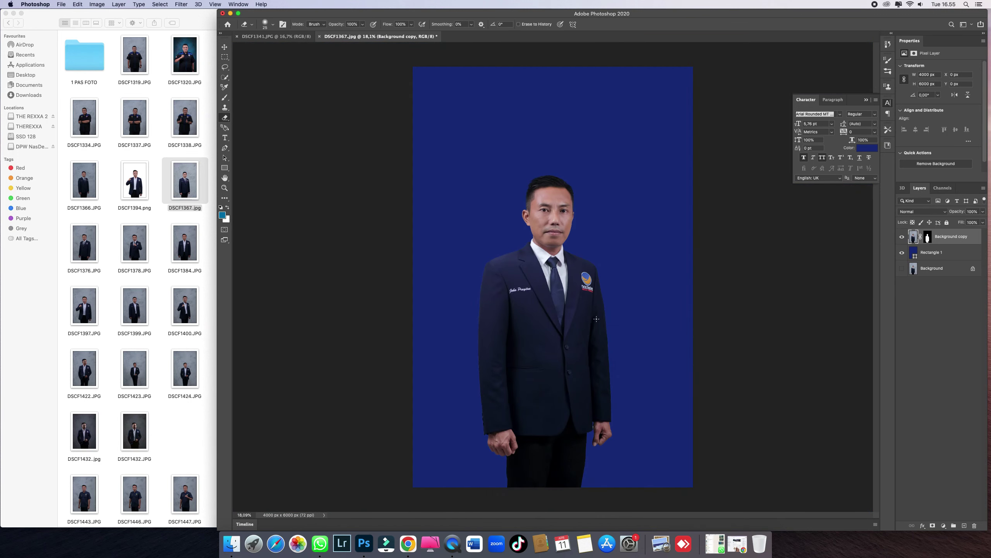
Step: Erase the white sliver between the right hand and jacket with an 8-px eraser
{"action": "scroll", "coordinate": [596, 319], "scroll_direction": "up", "scroll_amount": 10}
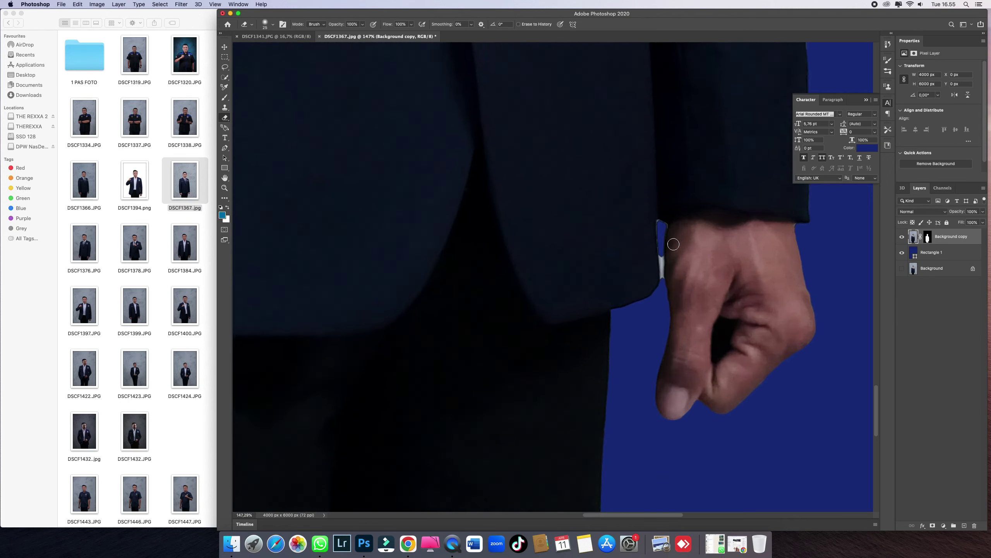
{"action": "scroll", "coordinate": [673, 244], "scroll_direction": "up", "scroll_amount": 4}
{"action": "key", "text": "bracketleft"}
{"action": "key", "text": "bracketleft"}
{"action": "key", "text": "bracketleft"}
{"action": "key", "text": "bracketleft"}
{"action": "key", "text": "bracketleft"}
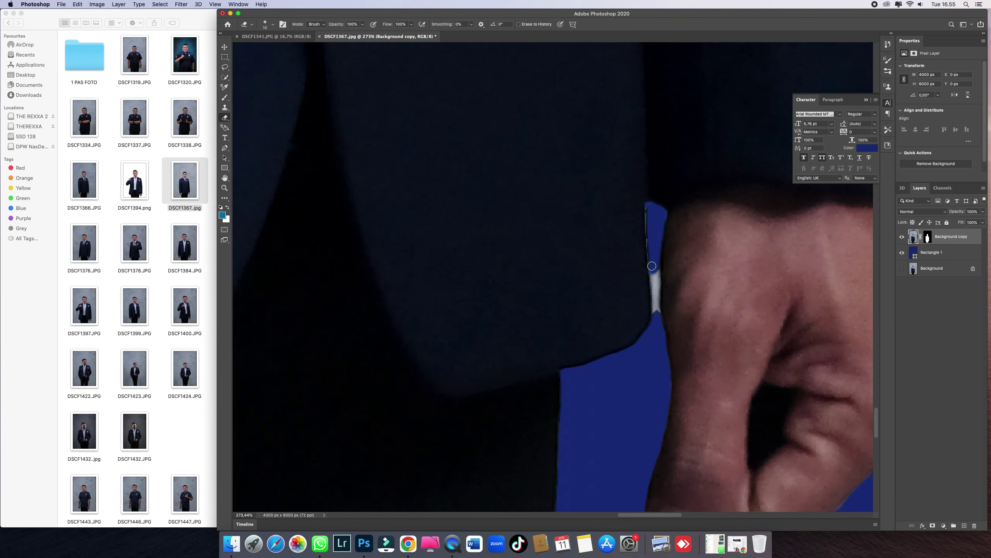
{"action": "mouse_move", "coordinate": [649, 236]}
{"action": "left_mouse_down"}
{"action": "mouse_move", "coordinate": [654, 324]}
{"action": "mouse_move", "coordinate": [655, 259]}
{"action": "left_mouse_up"}
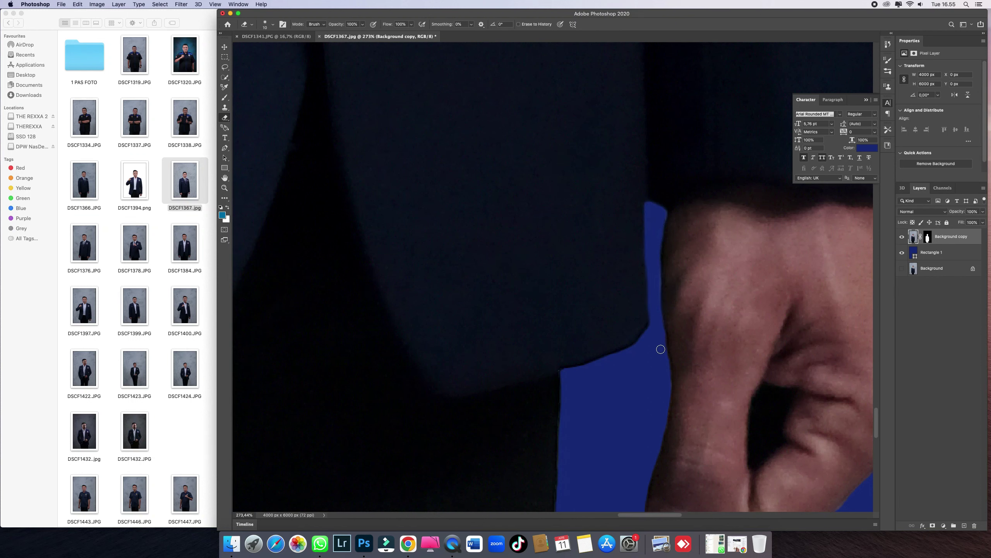
{"action": "scroll", "coordinate": [651, 258], "scroll_direction": "down", "scroll_amount": 6}
{"action": "key", "text": "v"}
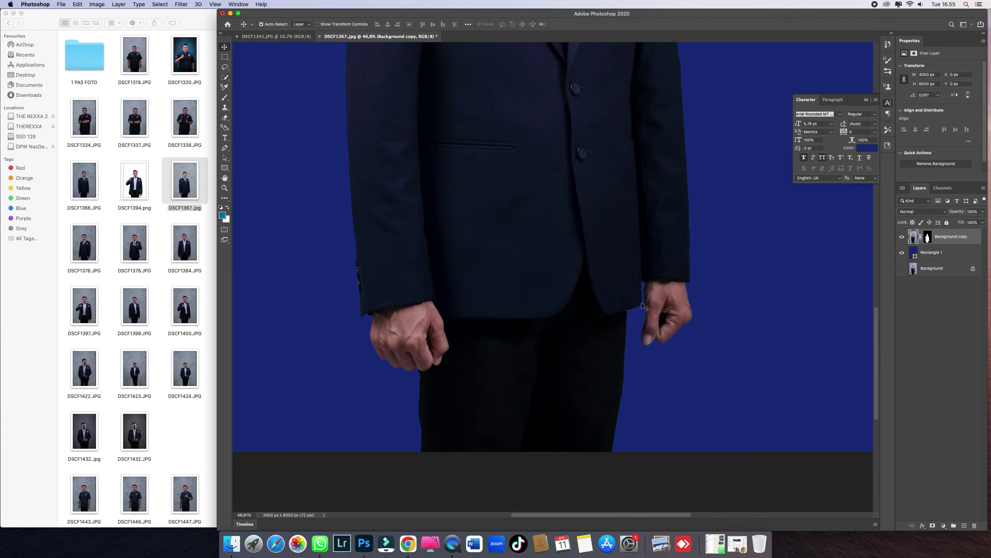
{"action": "scroll", "coordinate": [645, 307], "scroll_direction": "down", "scroll_amount": 3}
Step: Delete the blue Rectangle 1 layer and the original grey background layer
{"action": "left_click", "coordinate": [947, 254]}
{"action": "key", "text": "Delete"}
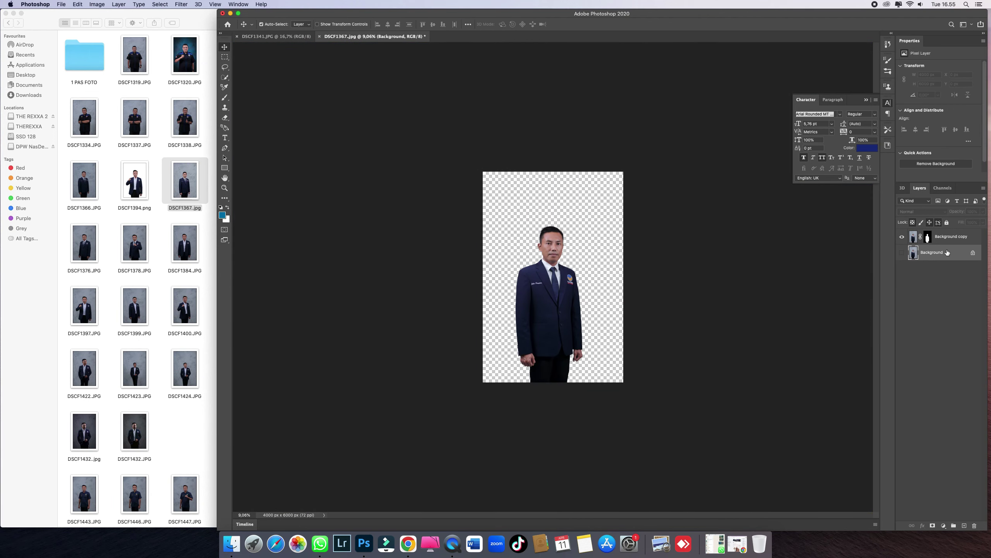
{"action": "left_click", "coordinate": [973, 252]}
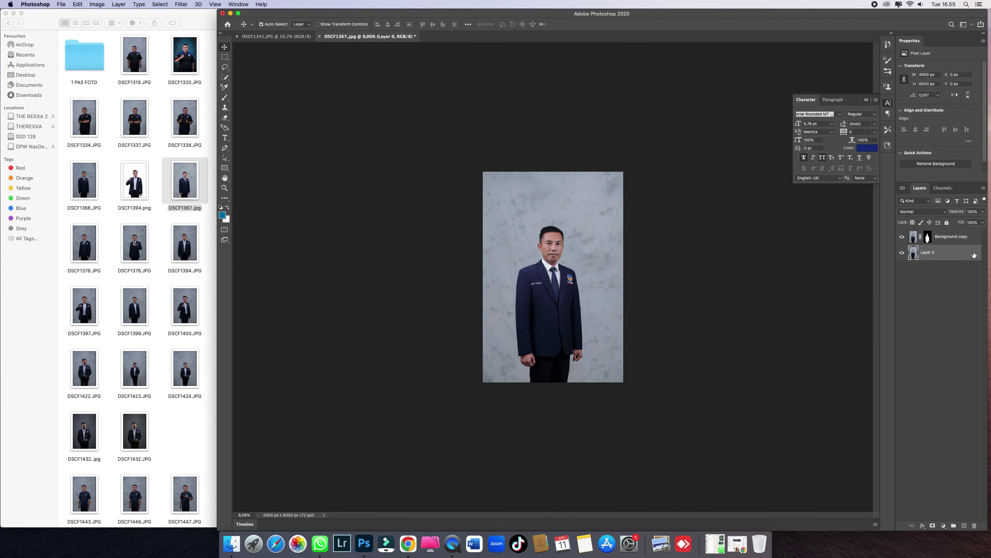
{"action": "key", "text": "Delete"}
Step: Bring up Save As and its list of file formats
{"action": "scroll", "coordinate": [593, 228], "scroll_direction": "up", "scroll_amount": 5}
{"action": "scroll", "coordinate": [594, 229], "scroll_direction": "down", "scroll_amount": 3}
{"action": "key", "text": "super+shift+s"}
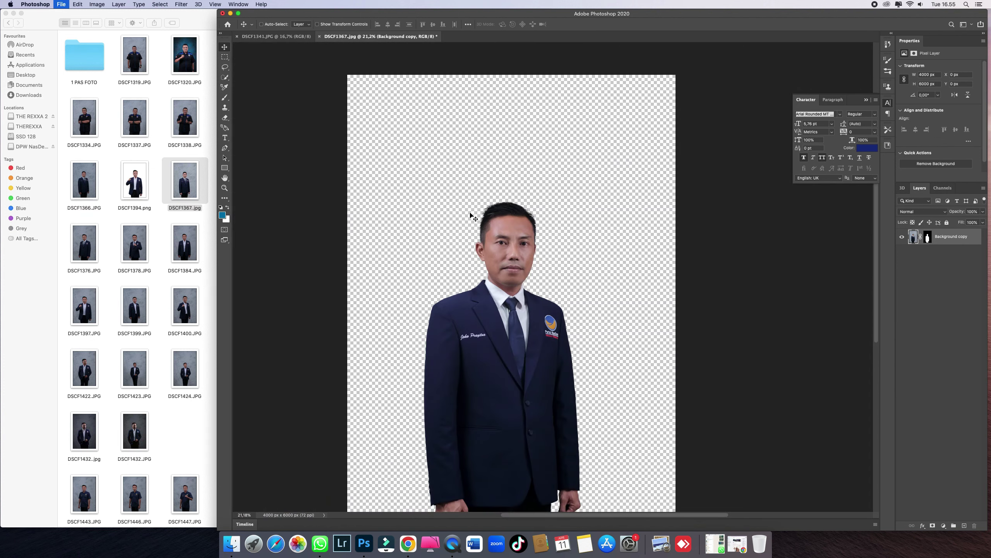
{"action": "left_click", "coordinate": [476, 194]}
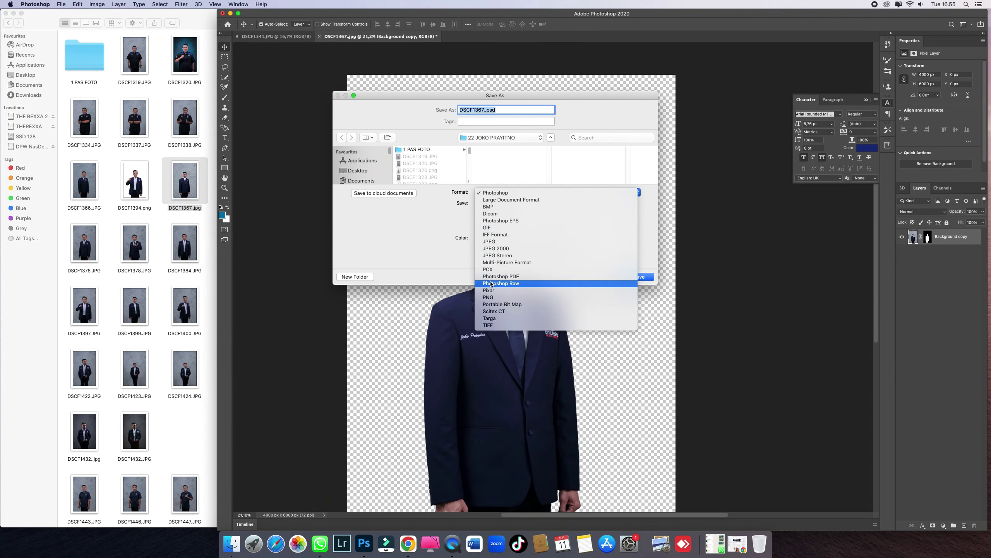